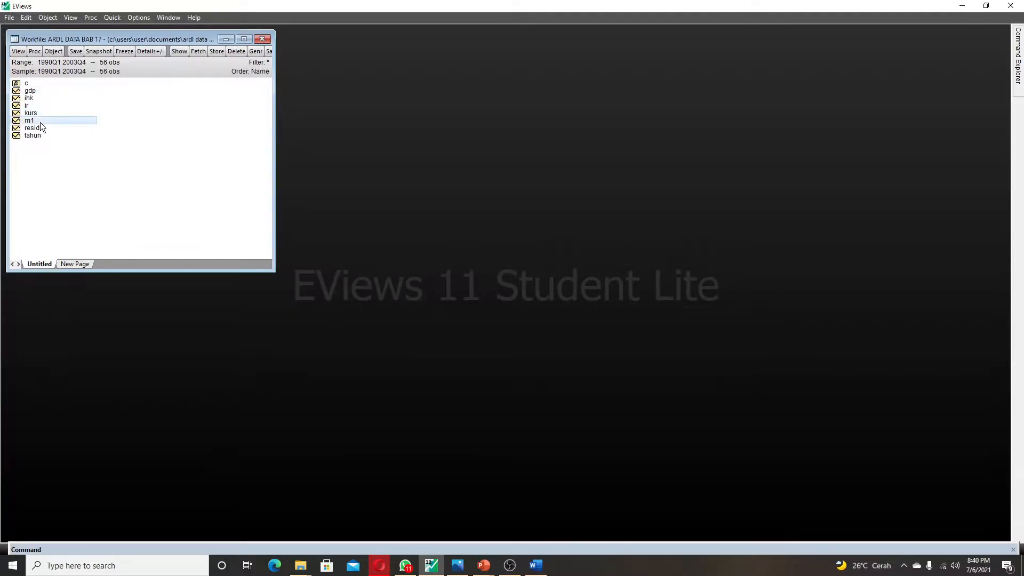
- Run a standard Augmented Dickey-Fuller unit root test on the gdp series at level with intercept
double_click(30, 90)
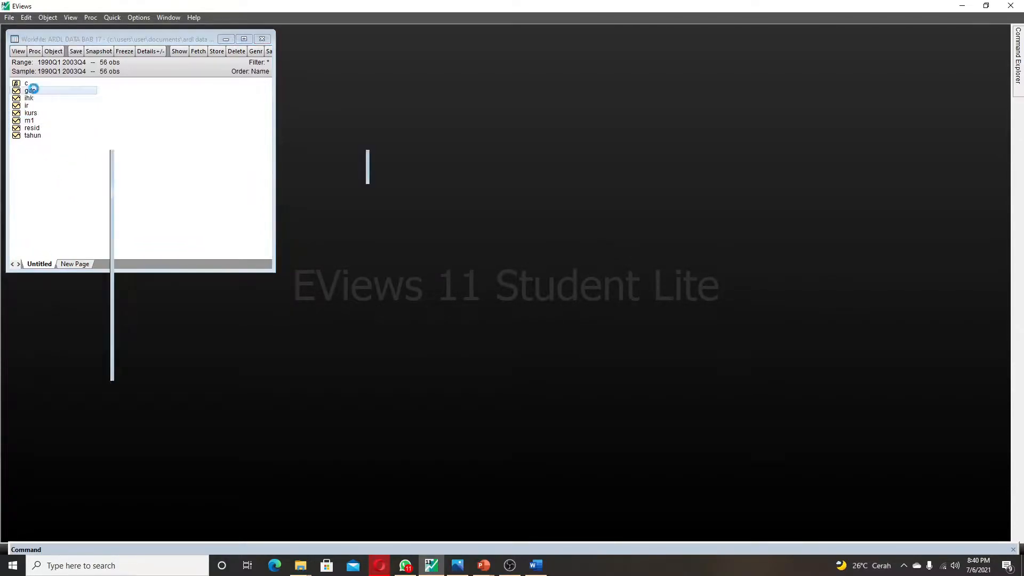
left_click(119, 156)
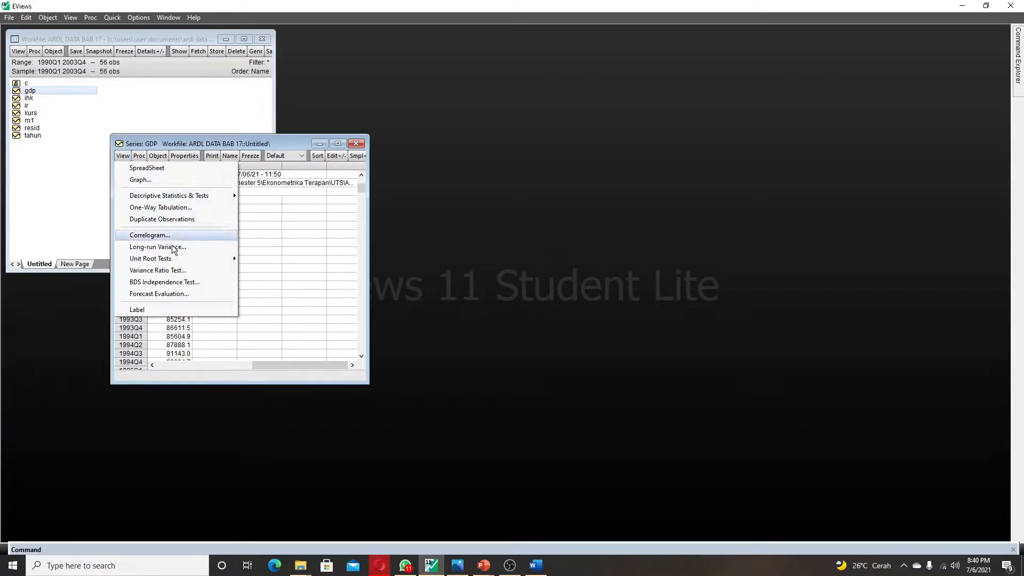
mouse_move(176, 258)
left_click(268, 258)
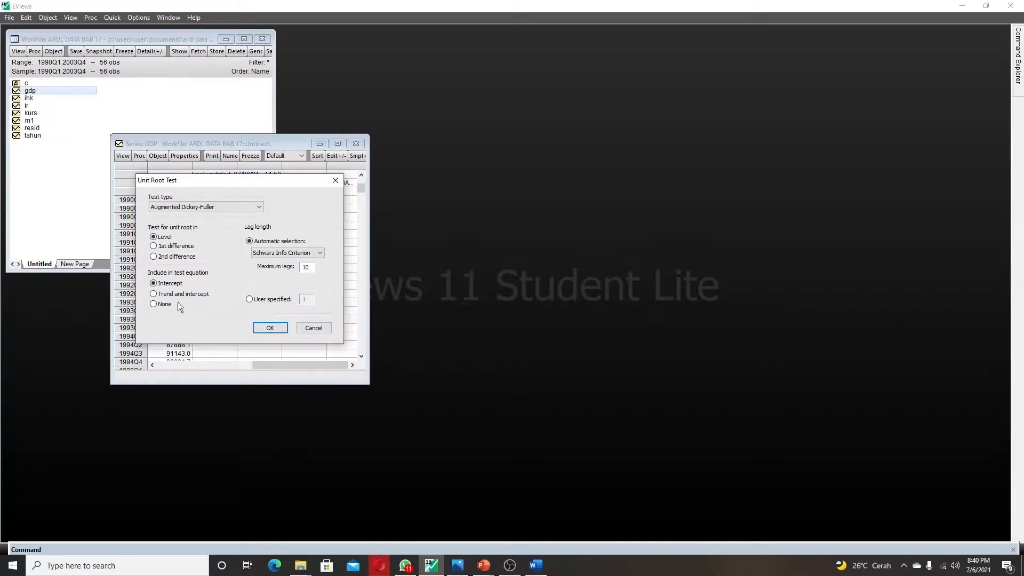
left_click(264, 330)
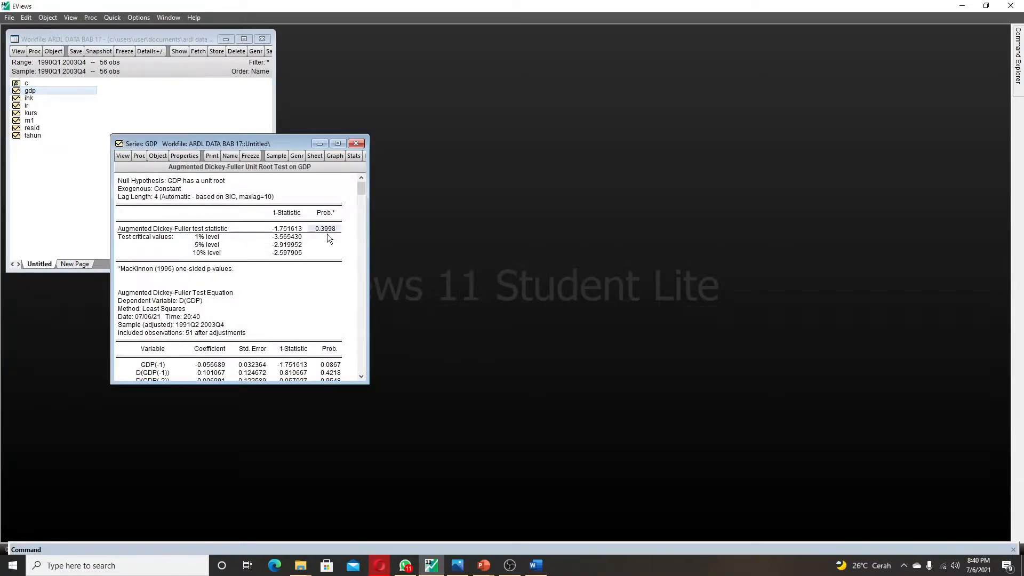
- Rerun the Augmented Dickey-Fuller test on gdp in 1st difference with intercept and check its probability
left_click(122, 155)
mouse_move(193, 258)
left_click(269, 259)
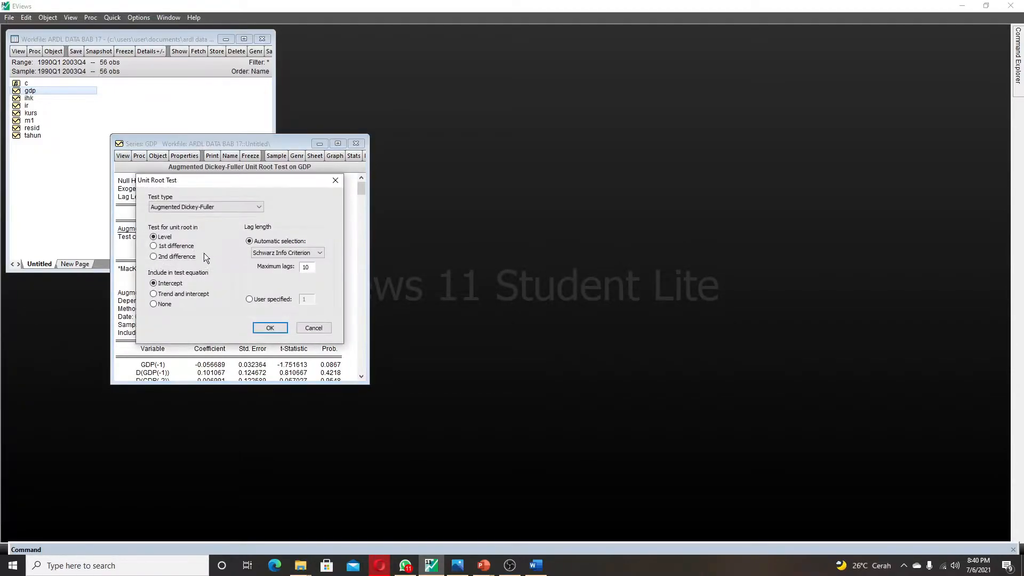
left_click(185, 246)
left_click(269, 327)
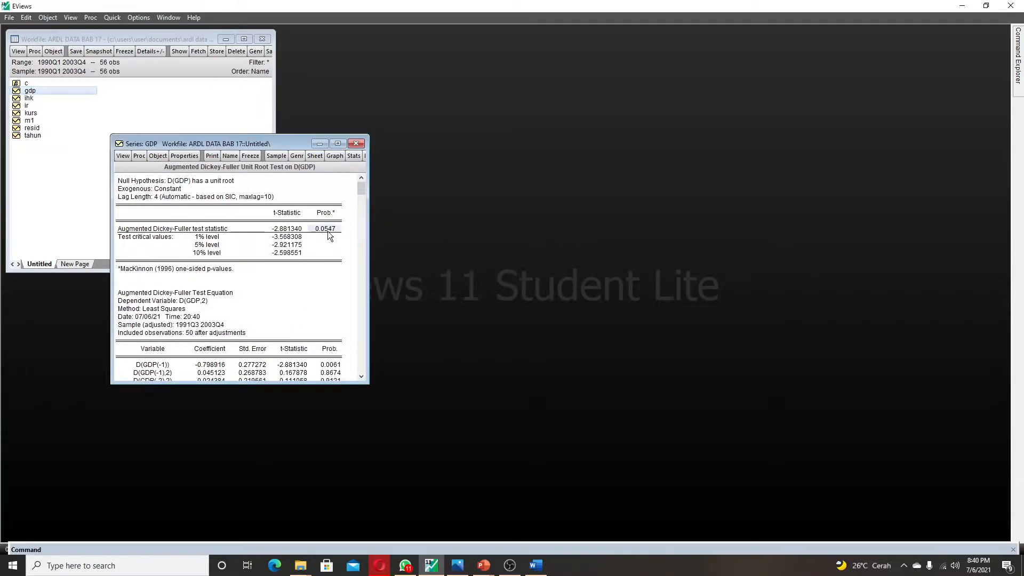
left_click(328, 230)
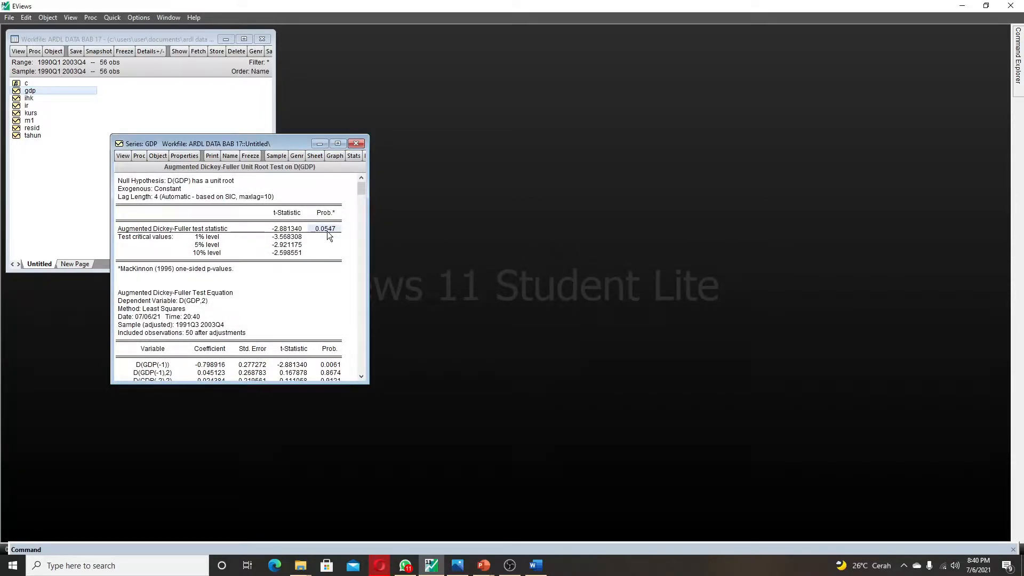
- Rerun the Augmented Dickey-Fuller test on gdp in 2nd difference with intercept
left_click(126, 158)
mouse_move(196, 261)
left_click(271, 263)
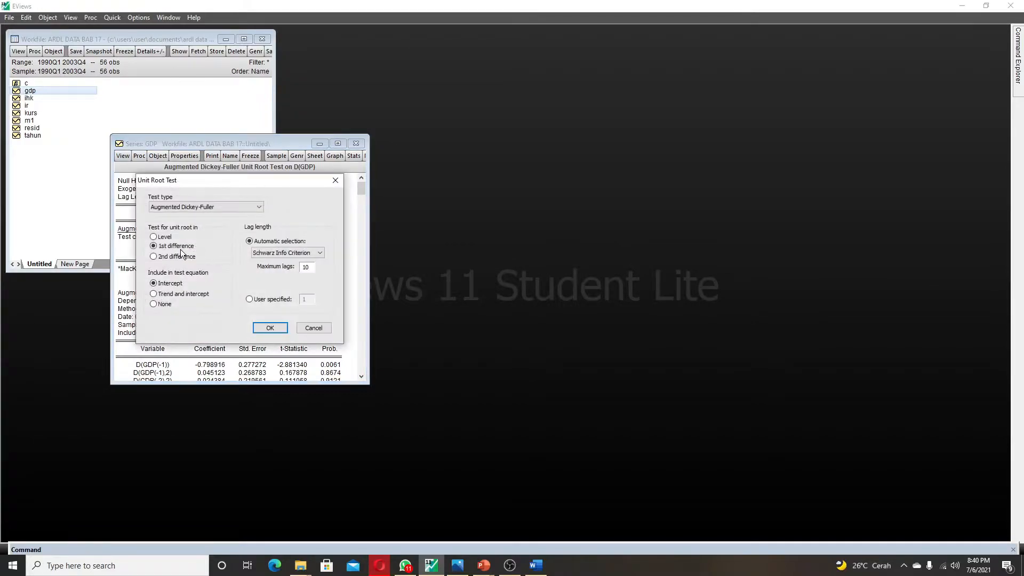
left_click(270, 327)
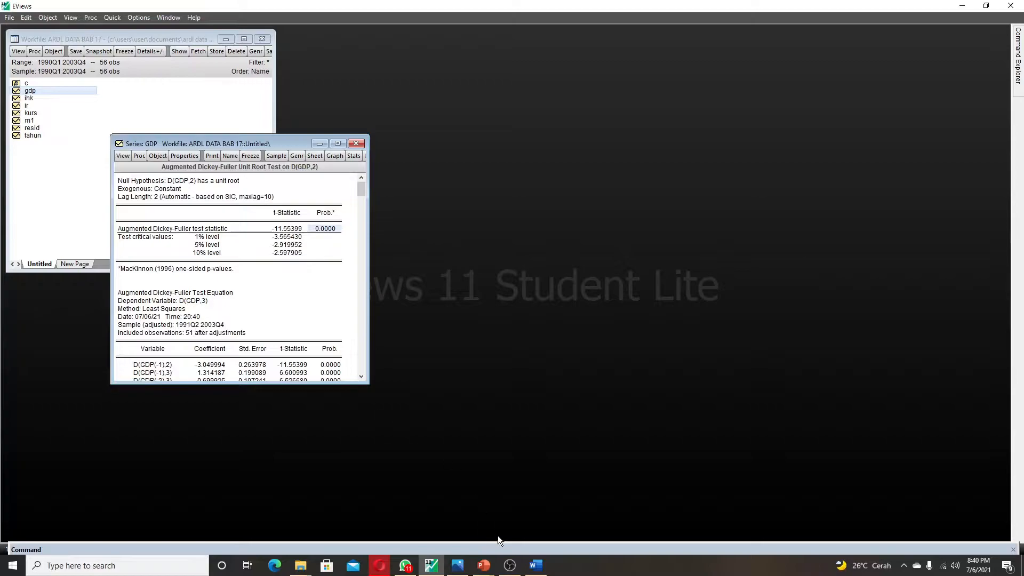
- Switch to the Word document and replace the old notes with the line "Gdp SD"
left_click(536, 566)
left_click_drag(354, 199, 311, 178)
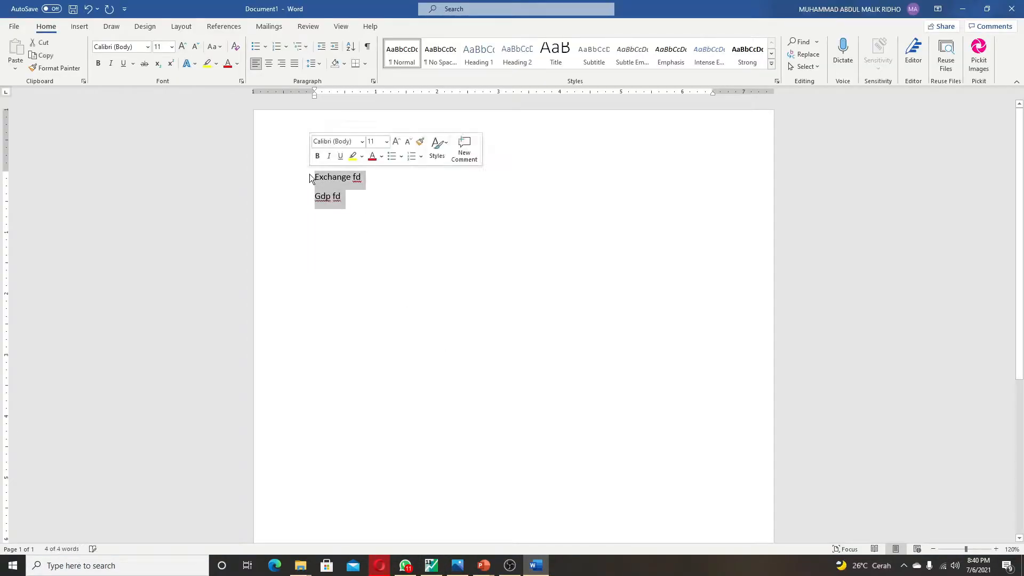
key("BackSpace")
type("gdp")
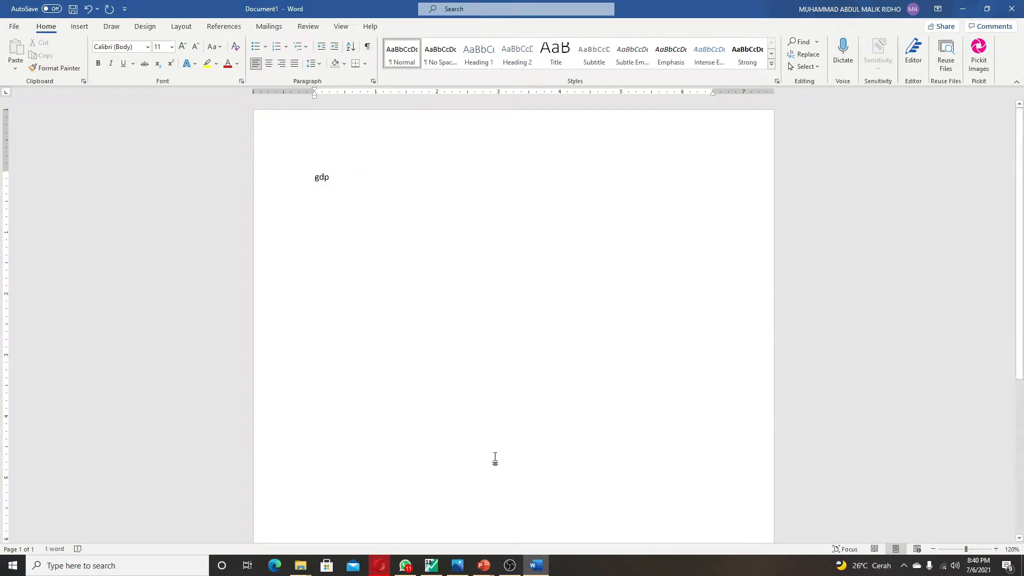
left_click(438, 567)
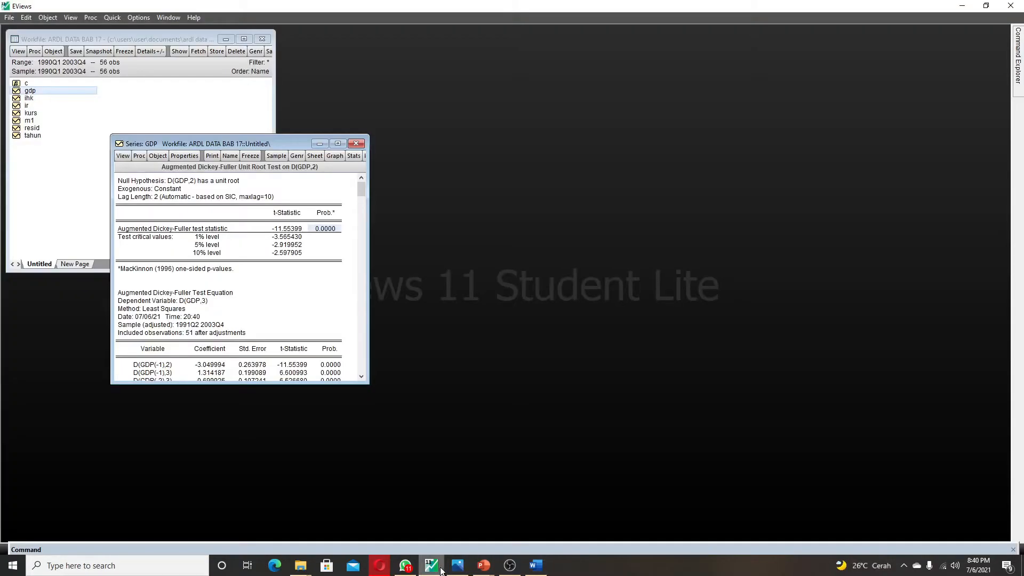
left_click(438, 568)
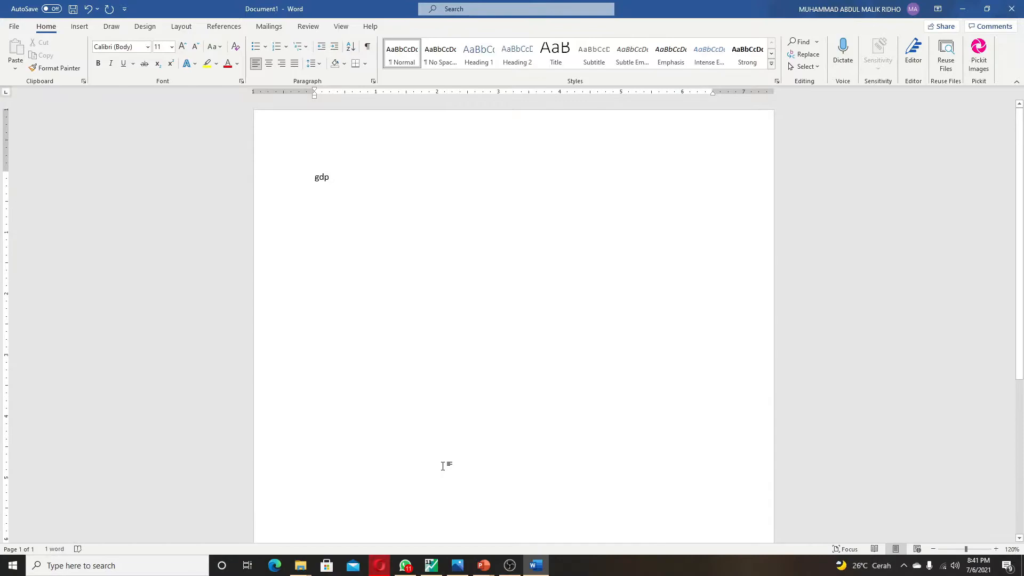
type("sd")
key("BackSpace")
key("BackSpace")
type("SD")
key("Return")
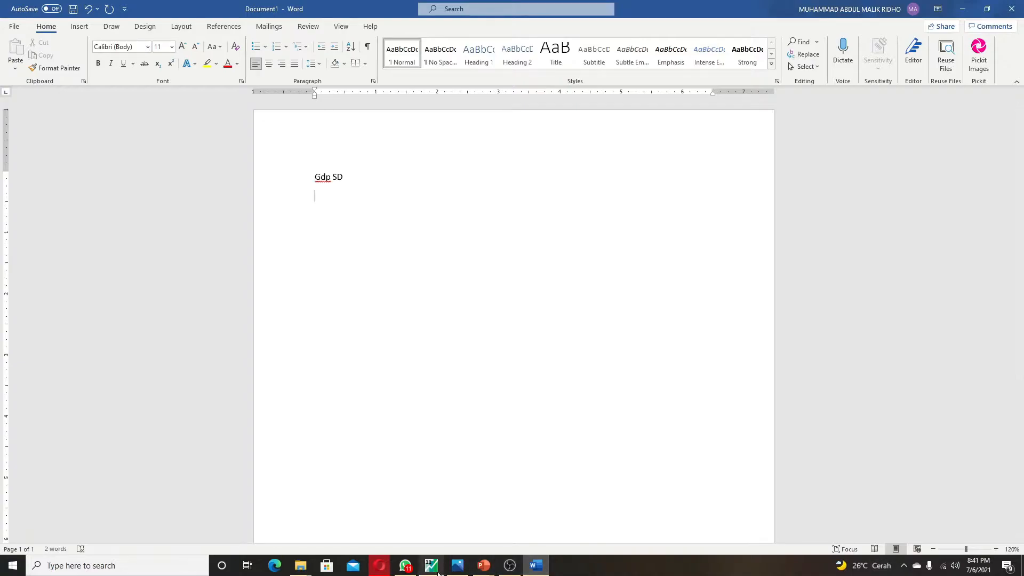
- Return to EViews, close the gdp series, and run the Augmented Dickey-Fuller test on ihk at level with intercept
left_click(430, 565)
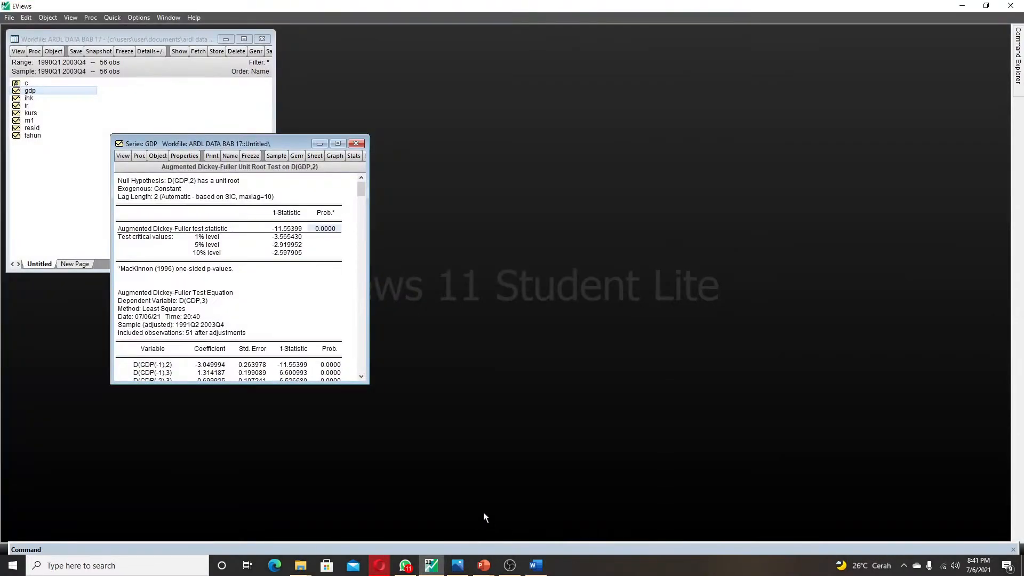
left_click(356, 144)
double_click(31, 98)
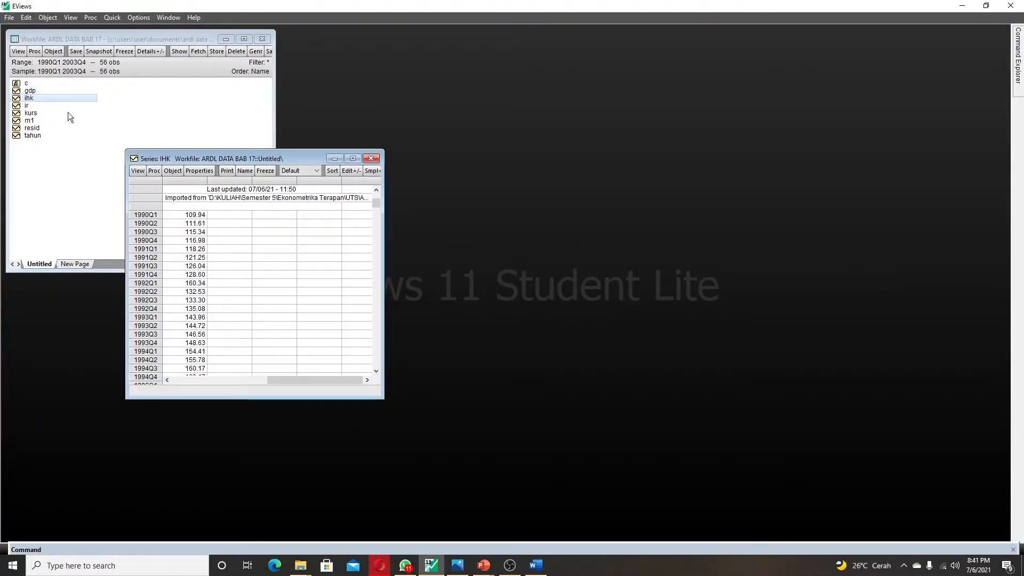
left_click(138, 171)
mouse_move(222, 273)
left_click(274, 274)
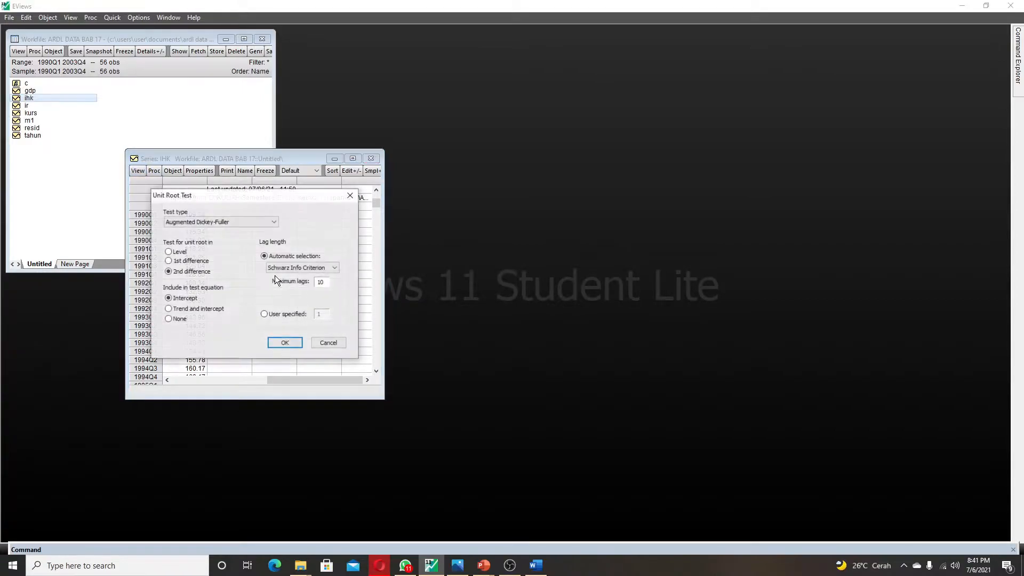
left_click(180, 251)
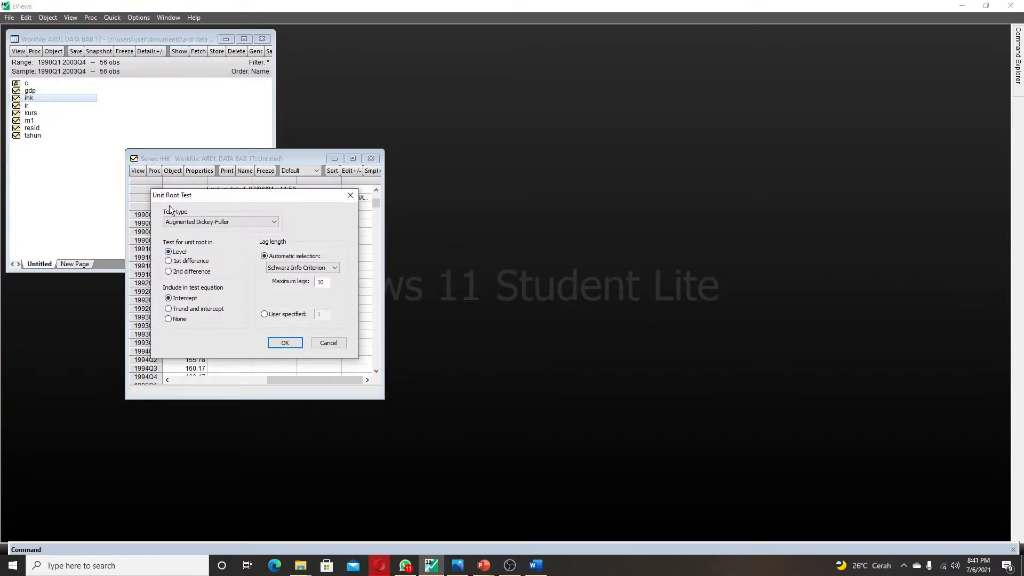
left_click(285, 342)
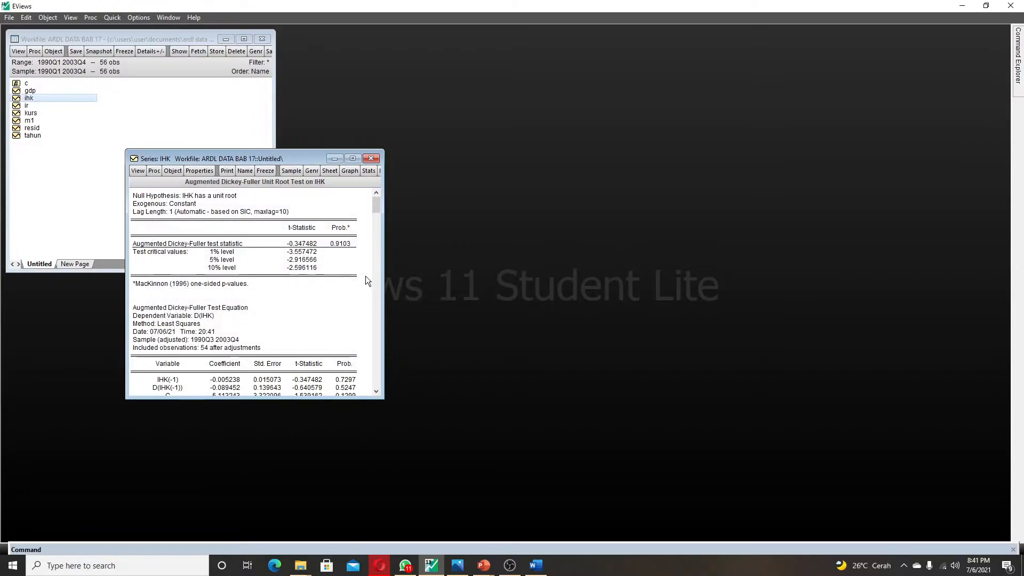
- Rerun the Augmented Dickey-Fuller test on ihk in 1st difference with intercept and check its probability
left_click(140, 171)
mouse_move(185, 273)
left_click(290, 273)
left_click(198, 266)
left_click(281, 342)
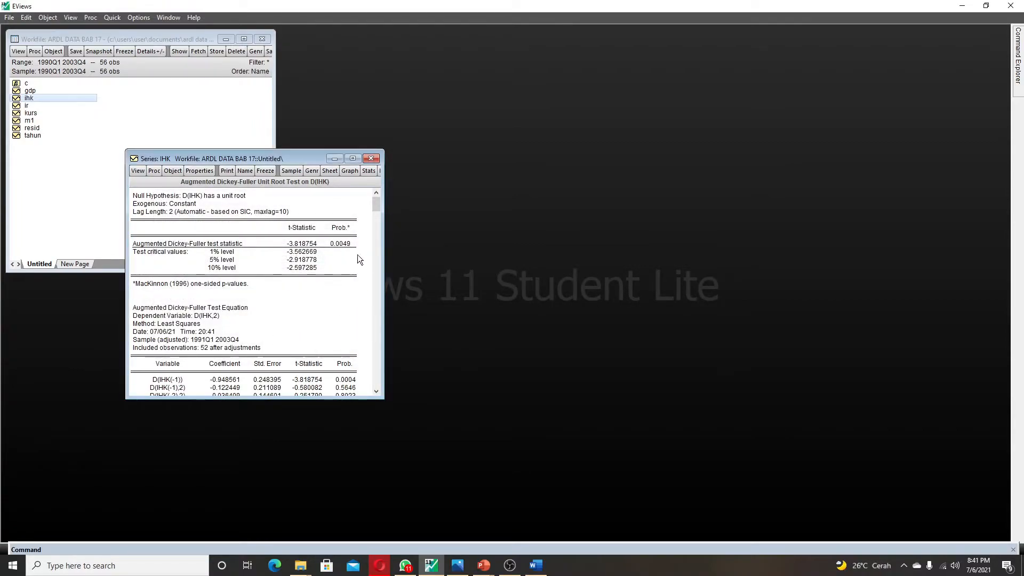
left_click(342, 243)
- Switch to the Word document and add the line "IHK FD" below the gdp note
left_click(542, 571)
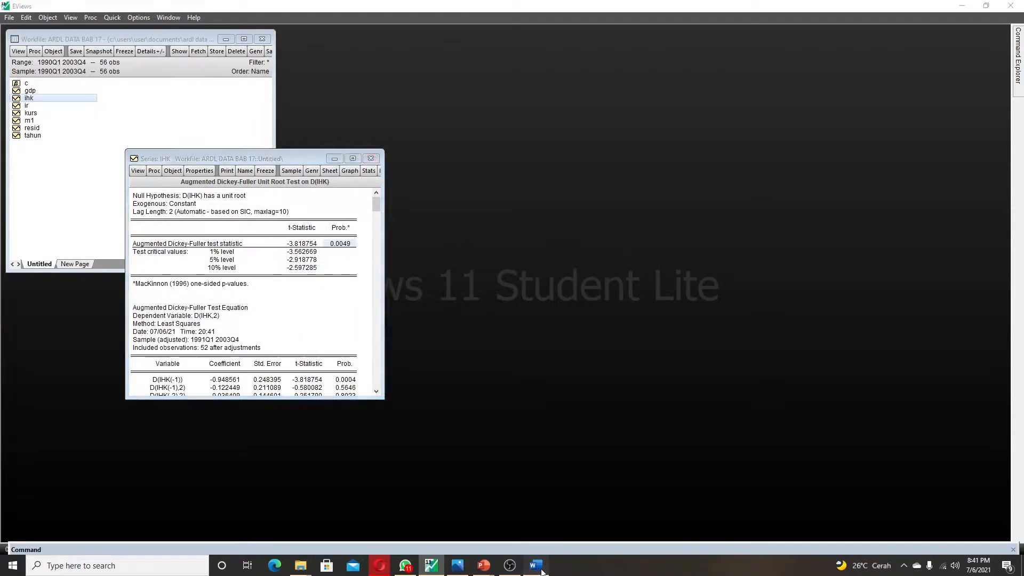
type("IHK FD\\")
key("Return")
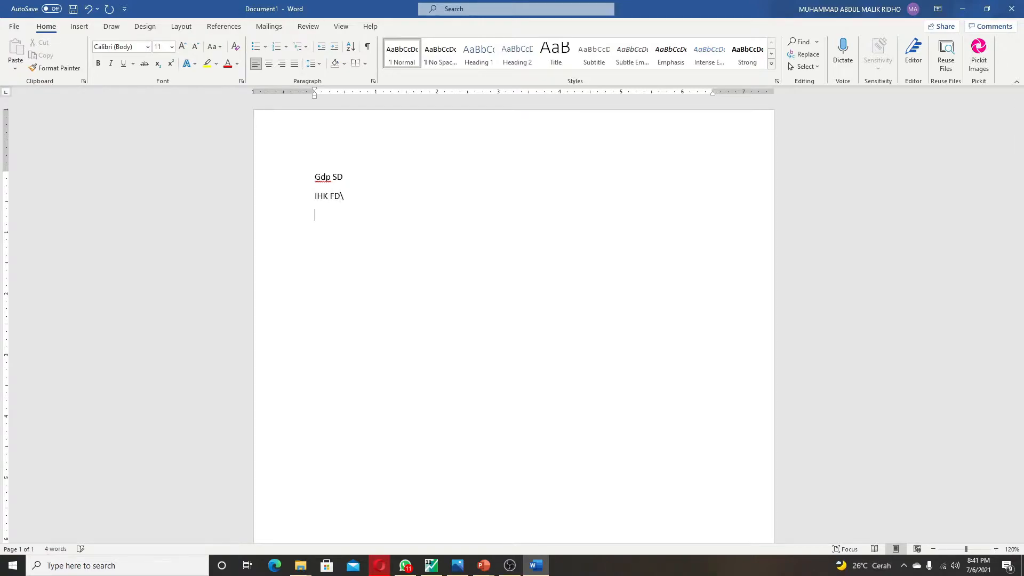
key("BackSpace")
key("BackSpace")
key("Return")
- Return to EViews, close the ihk series, and run the Augmented Dickey-Fuller test on ir at level with intercept
left_click(431, 565)
left_click(373, 159)
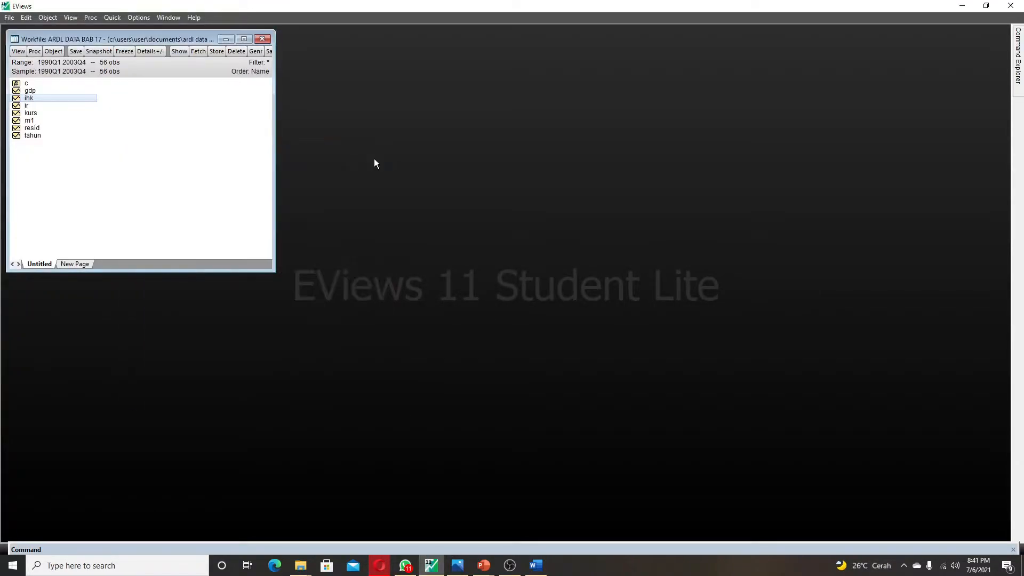
double_click(28, 105)
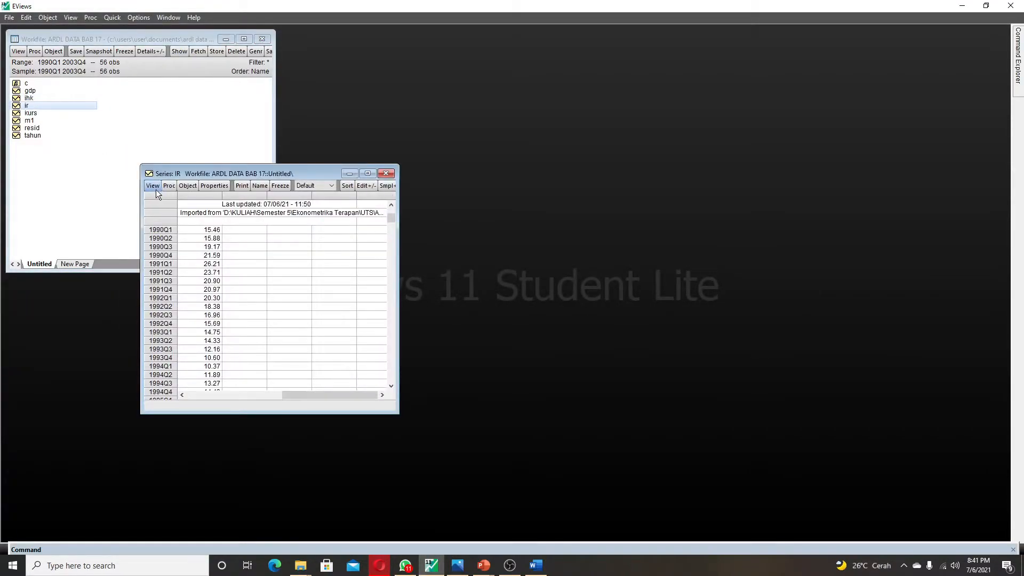
left_click(155, 187)
mouse_move(229, 290)
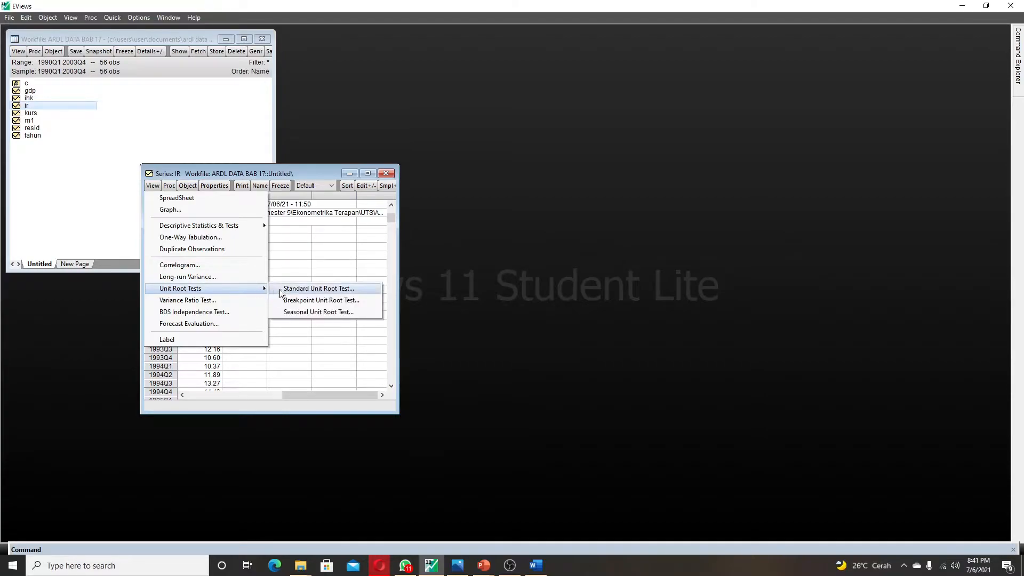
left_click(298, 288)
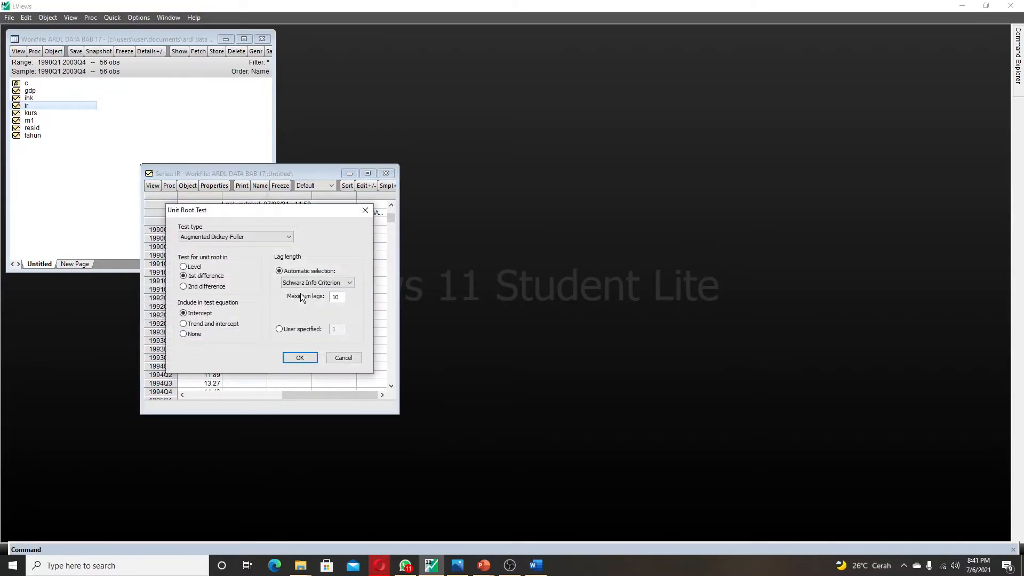
left_click(300, 357)
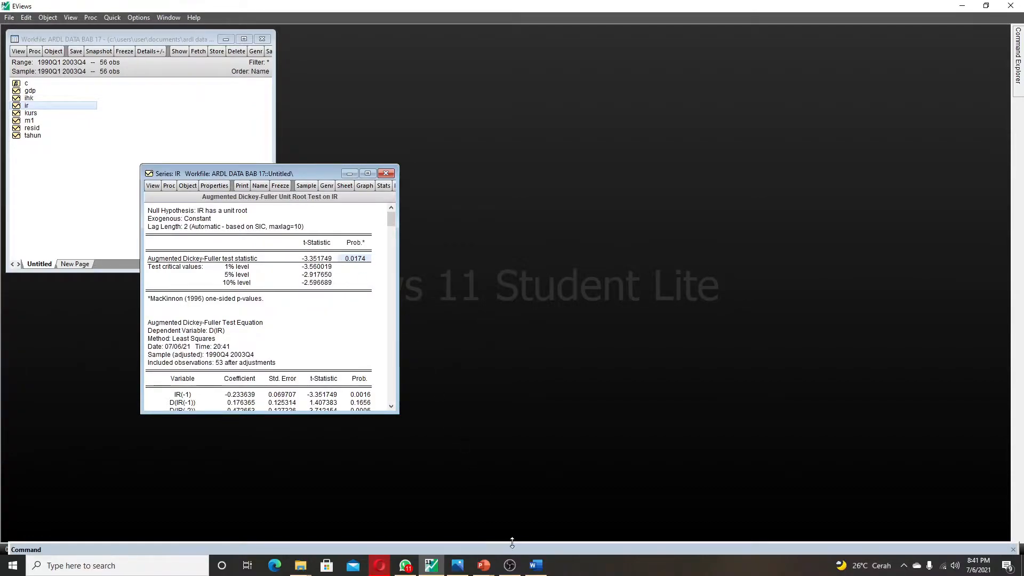
- Switch to the Word document and add the line "IR LV" below the IHK note
left_click(536, 566)
type("IR ")
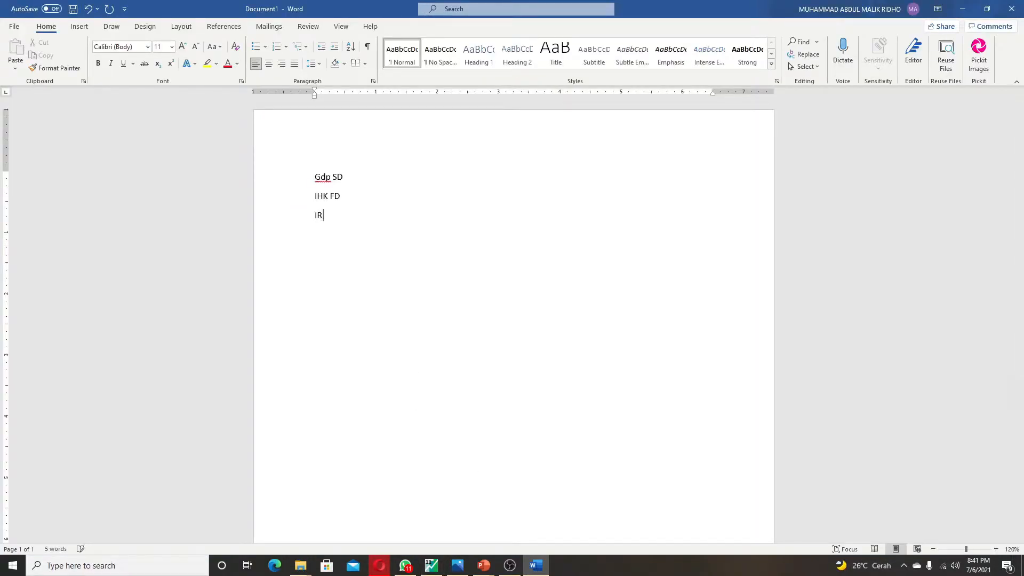
type("LV")
key("Return")
- Return to EViews, close the ir series, and run the Augmented Dickey-Fuller test on kurs at level with intercept
left_click(431, 565)
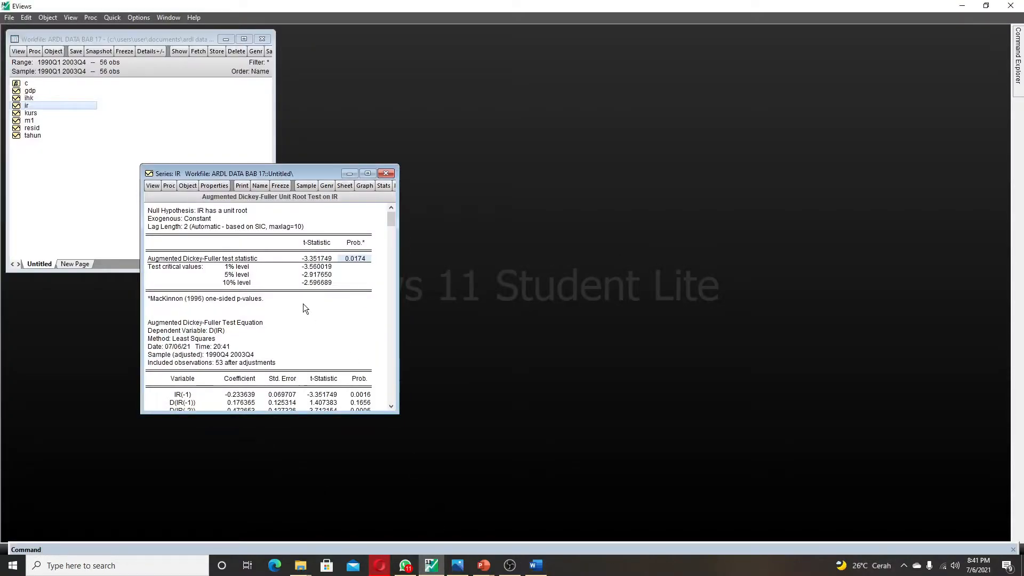
left_click(386, 174)
double_click(30, 113)
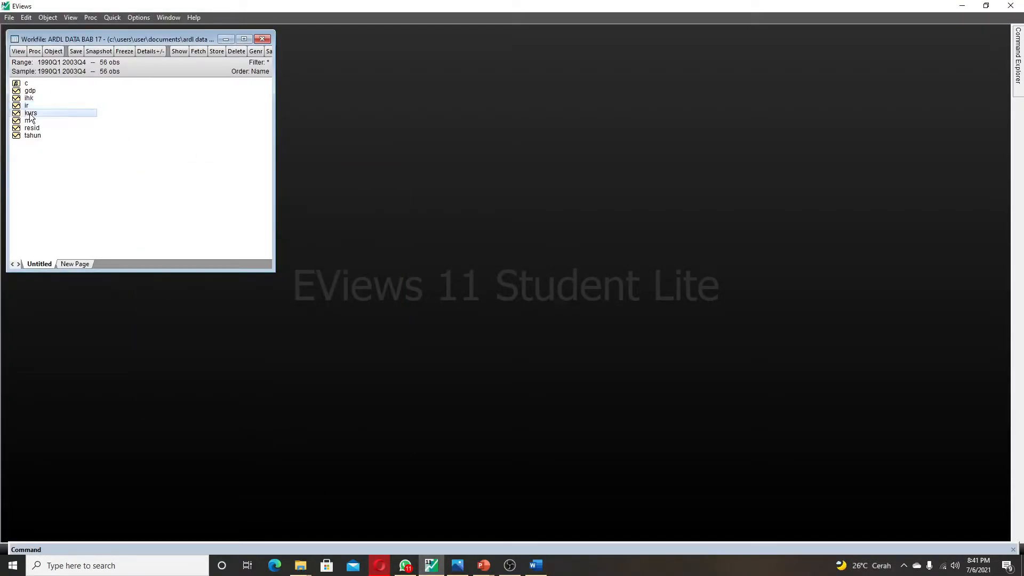
left_click(169, 201)
mouse_move(261, 304)
left_click(301, 305)
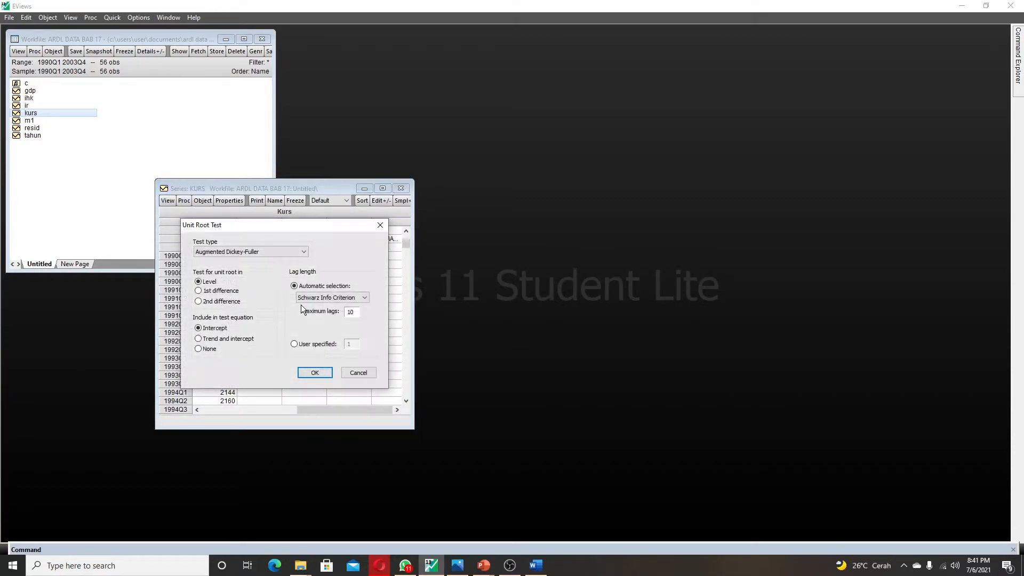
left_click(309, 371)
left_click(373, 274)
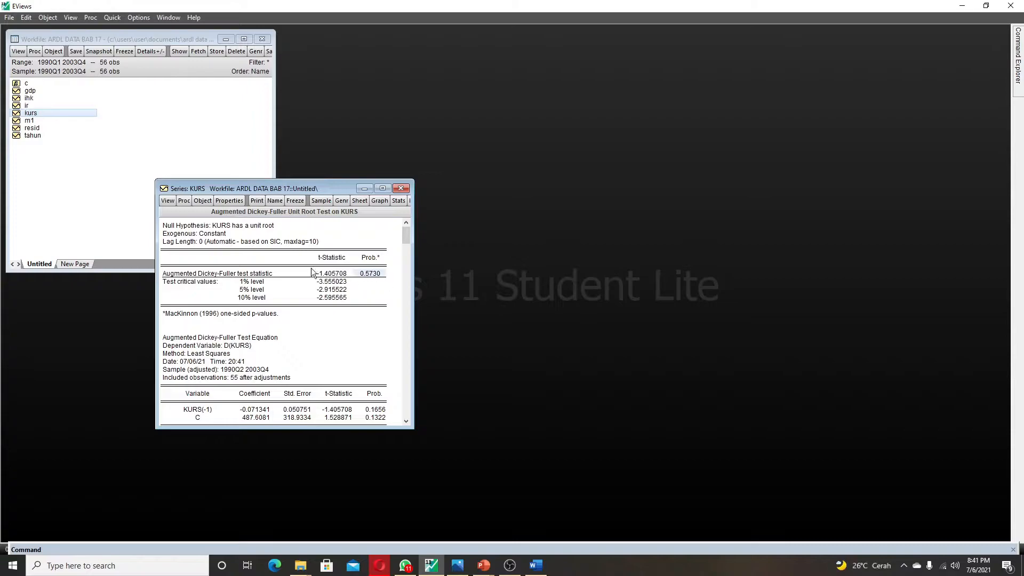
- Rerun the Augmented Dickey-Fuller test on kurs in 1st difference with intercept
left_click(170, 201)
mouse_move(216, 302)
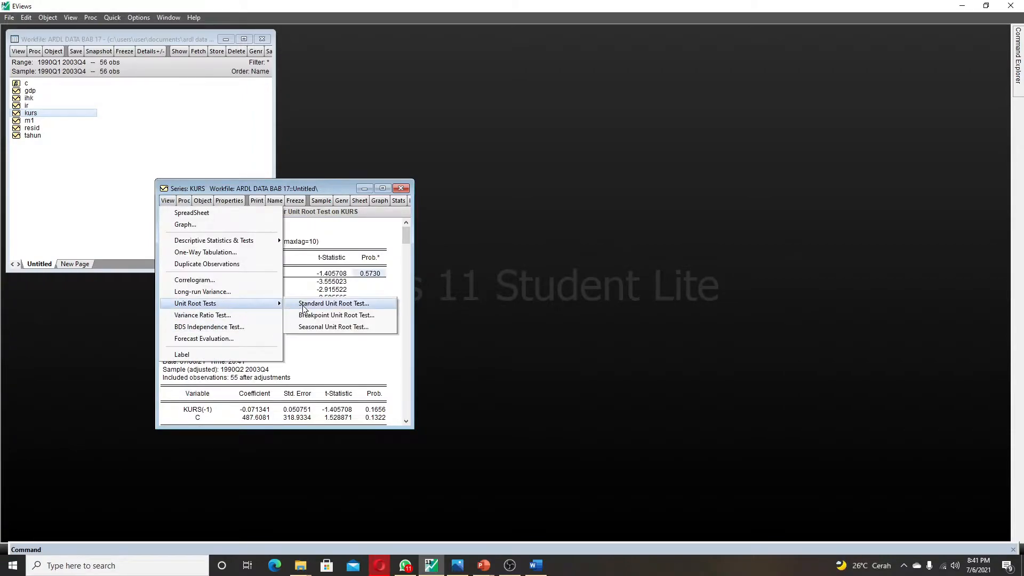
left_click(331, 303)
left_click(221, 290)
left_click(325, 372)
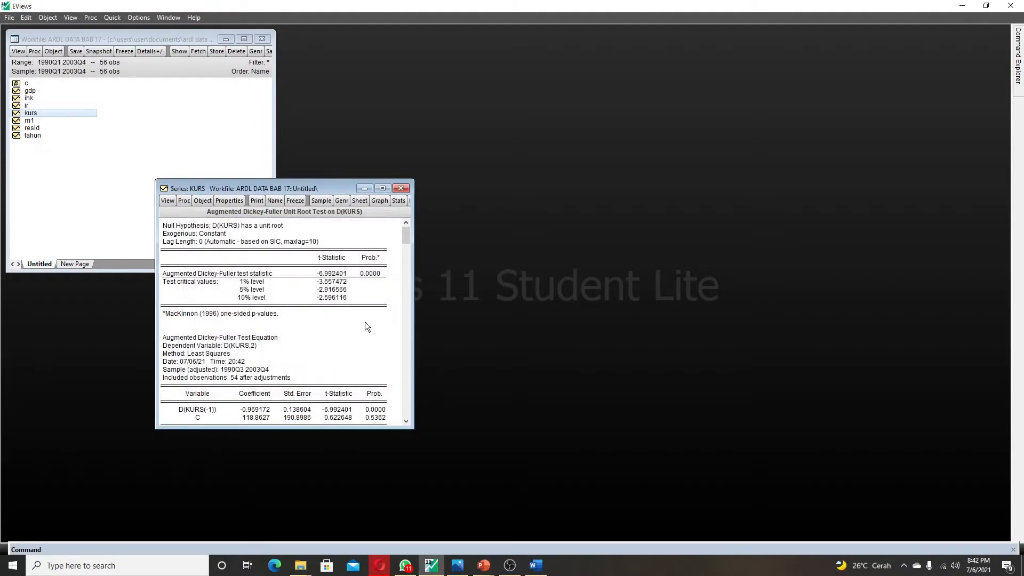
- Switch to the Word document and add the line "KURS FD" below the IR note
left_click(536, 566)
type("KURS FD")
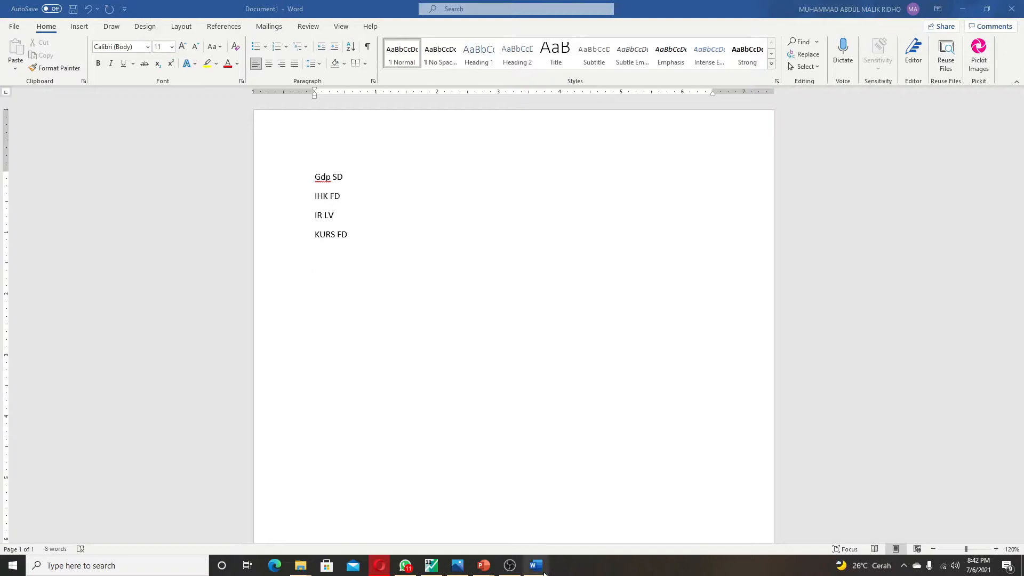
- Return to EViews, open the m1 series, and run the Augmented Dickey-Fuller test on it at level with intercept
left_click(431, 565)
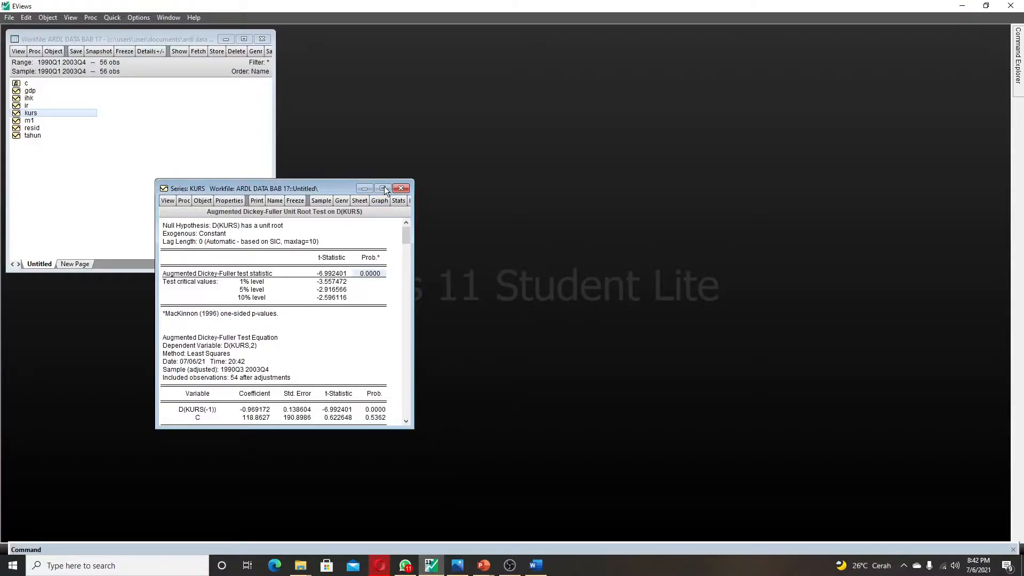
double_click(29, 120)
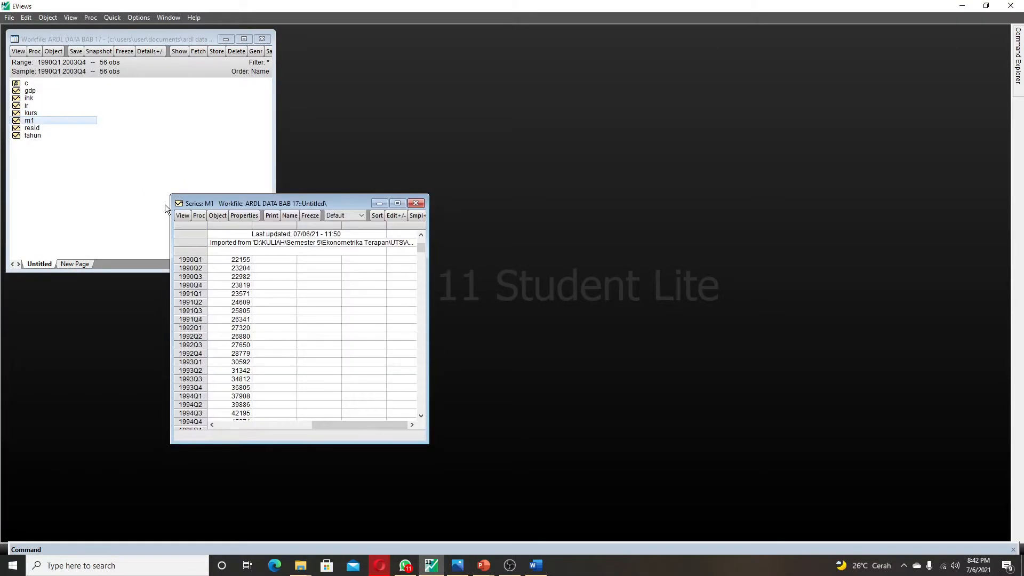
left_click(182, 214)
mouse_move(254, 316)
left_click(353, 317)
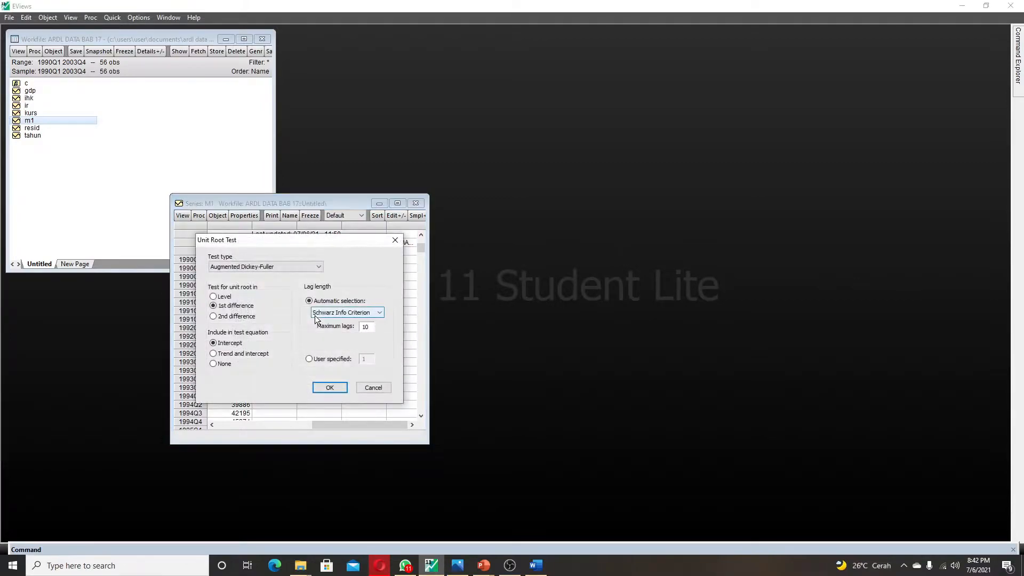
left_click(214, 296)
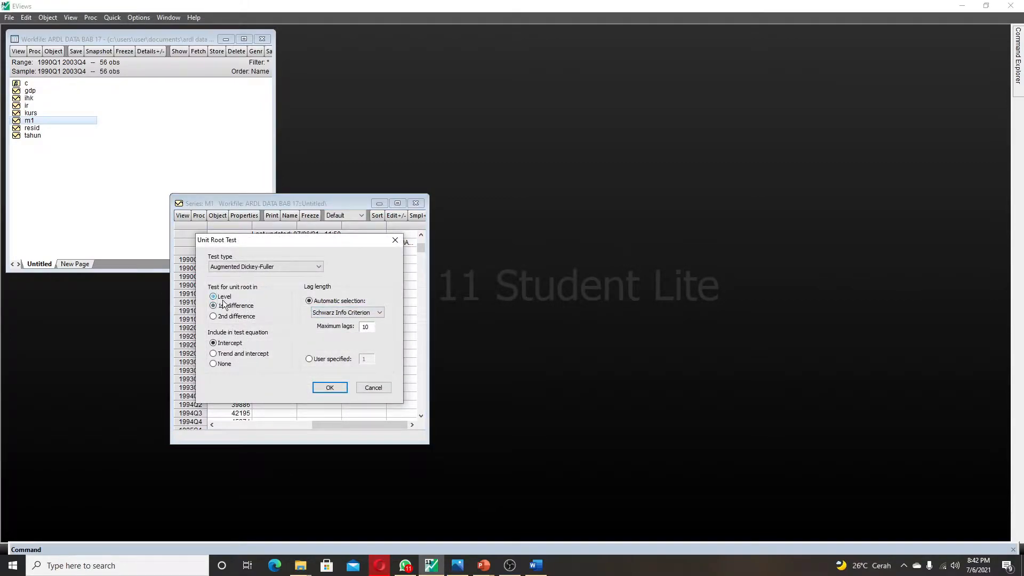
left_click(335, 390)
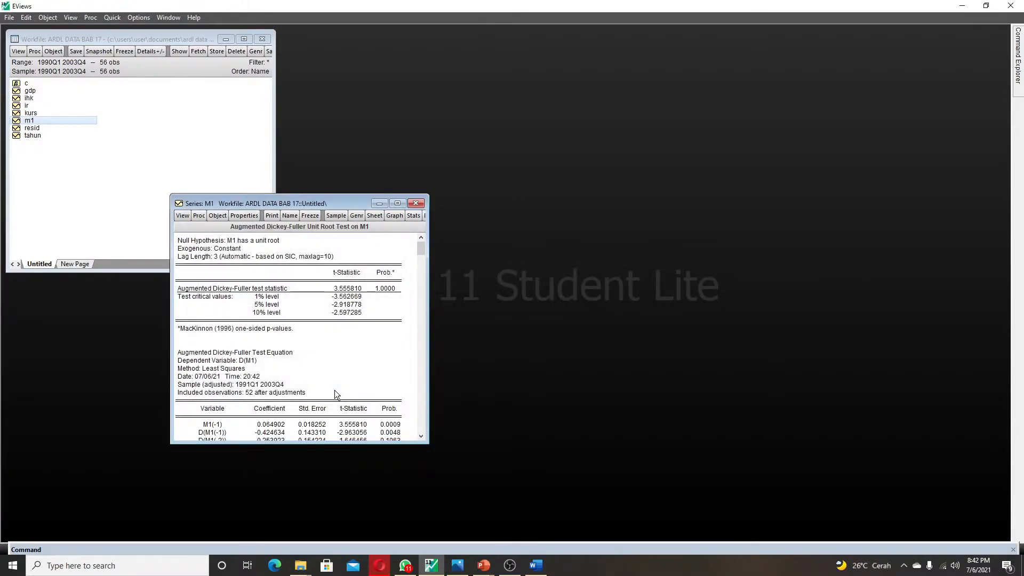
- Rerun the Augmented Dickey-Fuller test on m1 in 1st difference with intercept
left_click(184, 216)
mouse_move(238, 318)
left_click(302, 318)
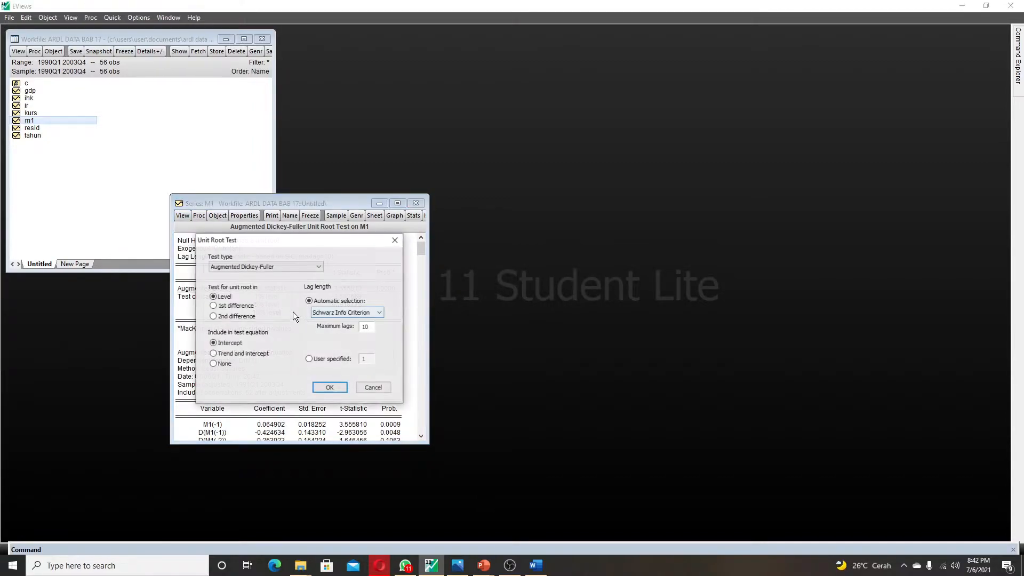
left_click(241, 305)
left_click(330, 387)
left_click(389, 289)
- Switch to the Word document and add the line "M1 FD" below the KURS note
left_click(535, 565)
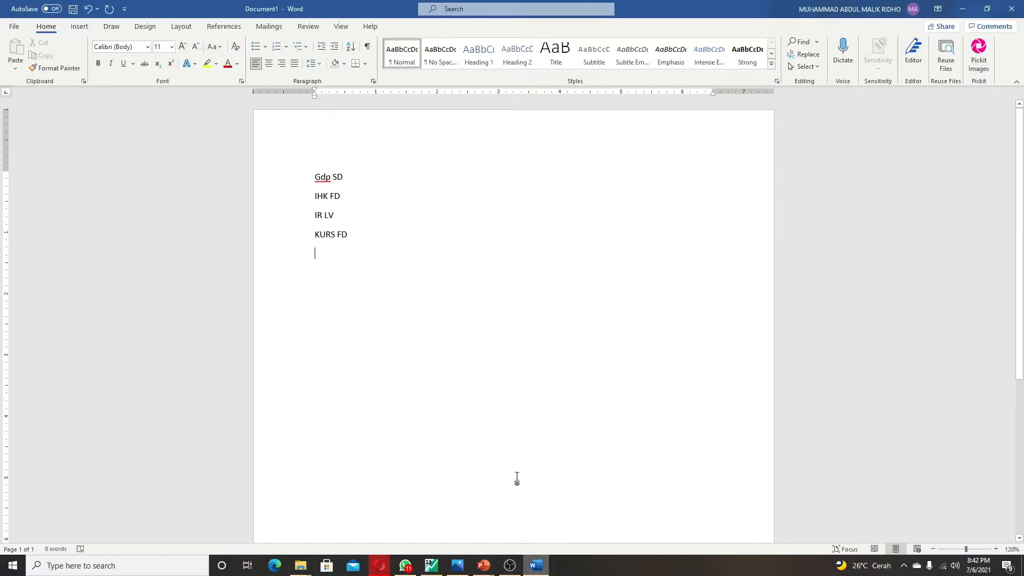
type("M1 FD")
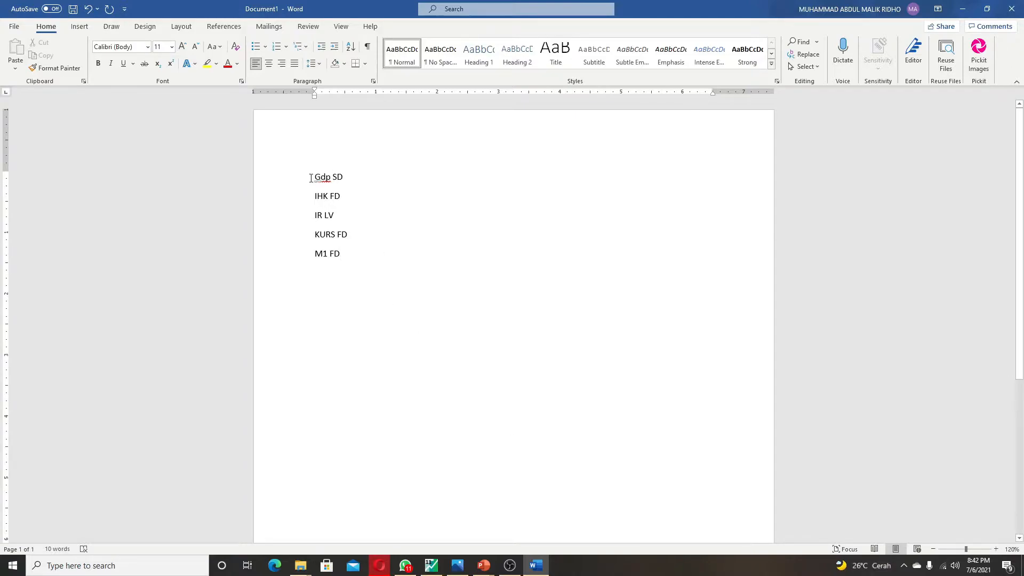
left_click_drag(310, 178, 344, 256)
left_click_drag(316, 177, 329, 244)
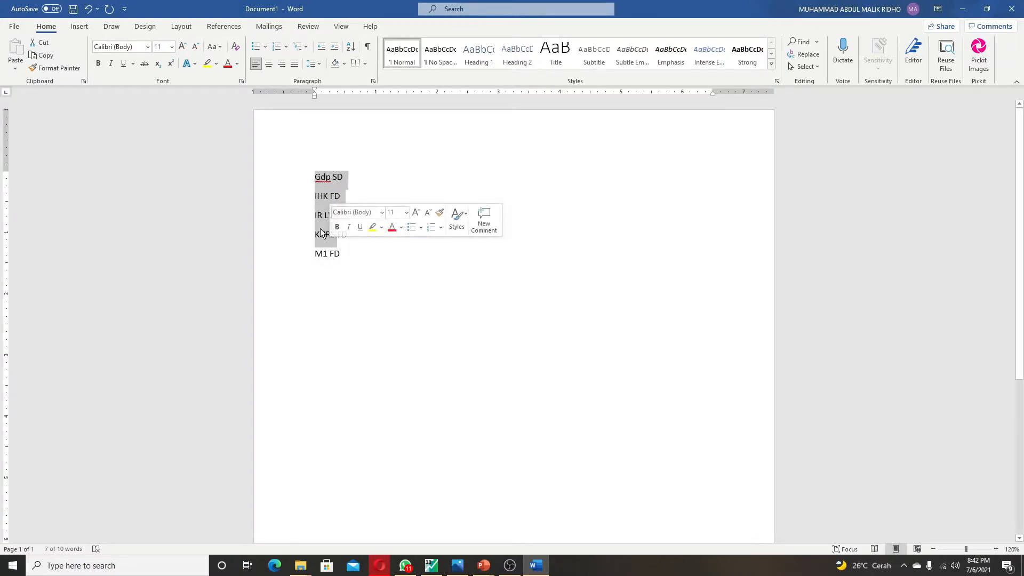
left_click(344, 247)
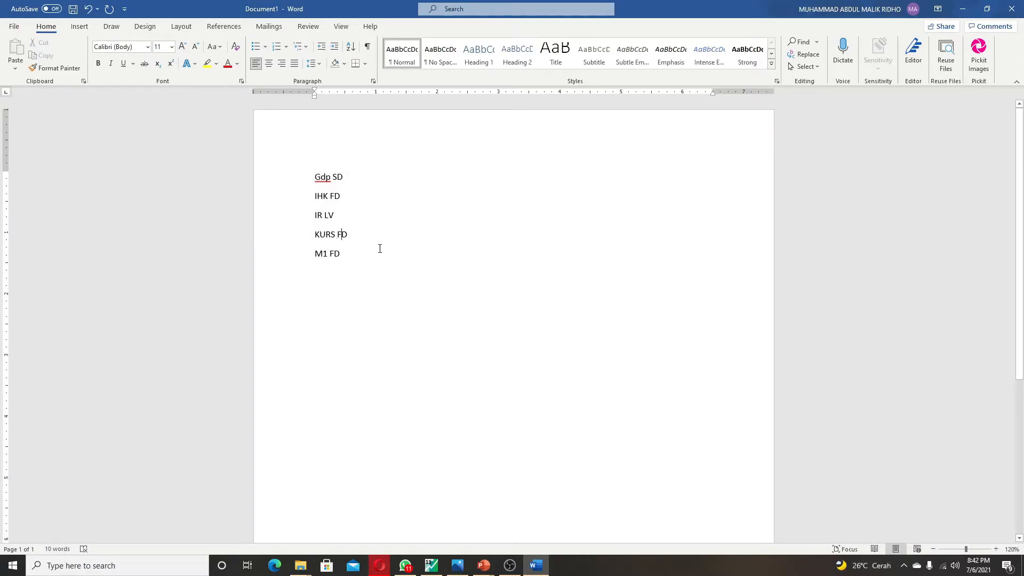
- Return to EViews, close the m1 series, and set up a new equation estimation with the ARDL - Auto-regressive Distributed Lag Models method
left_click(440, 569)
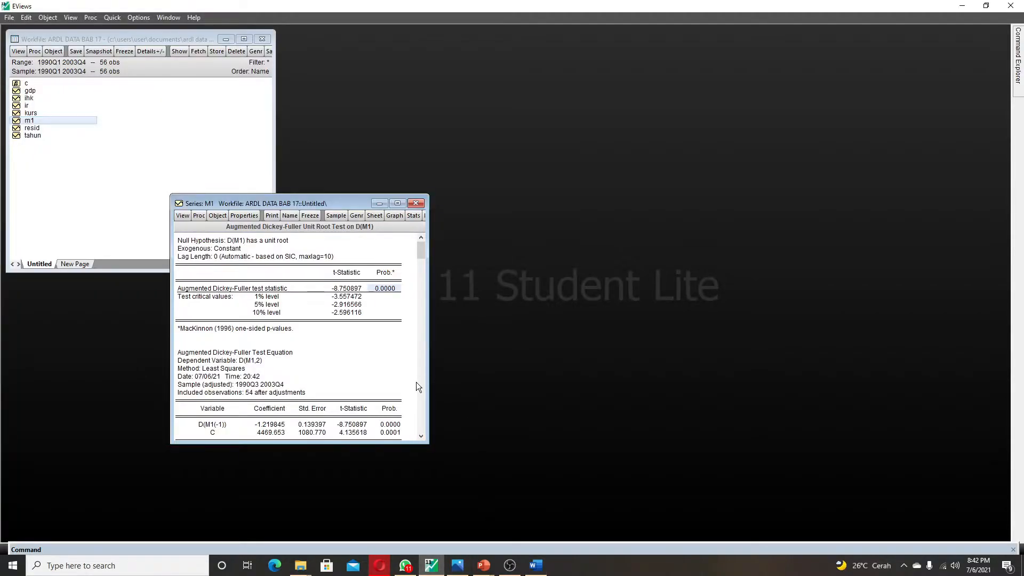
left_click(415, 204)
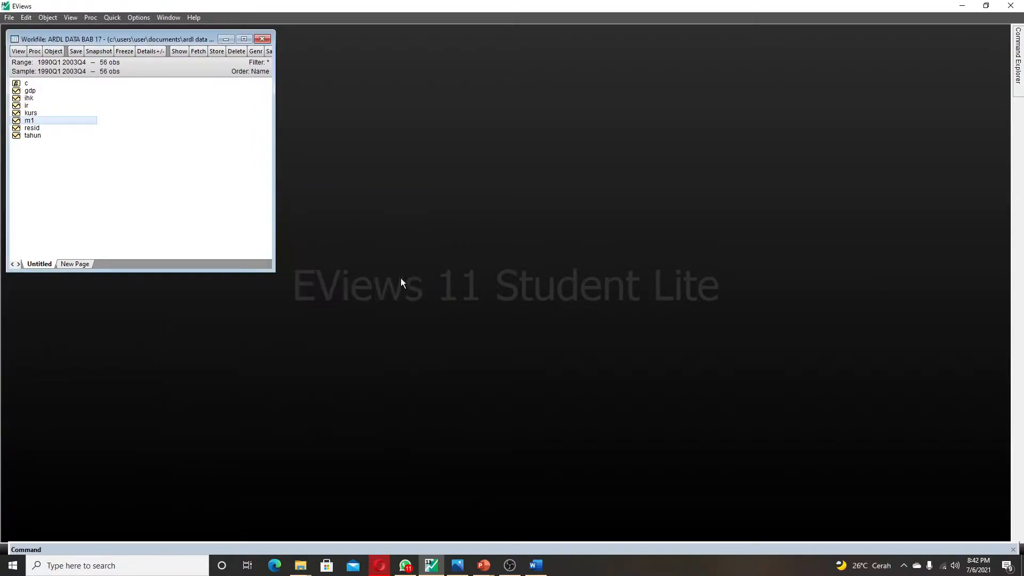
left_click(112, 17)
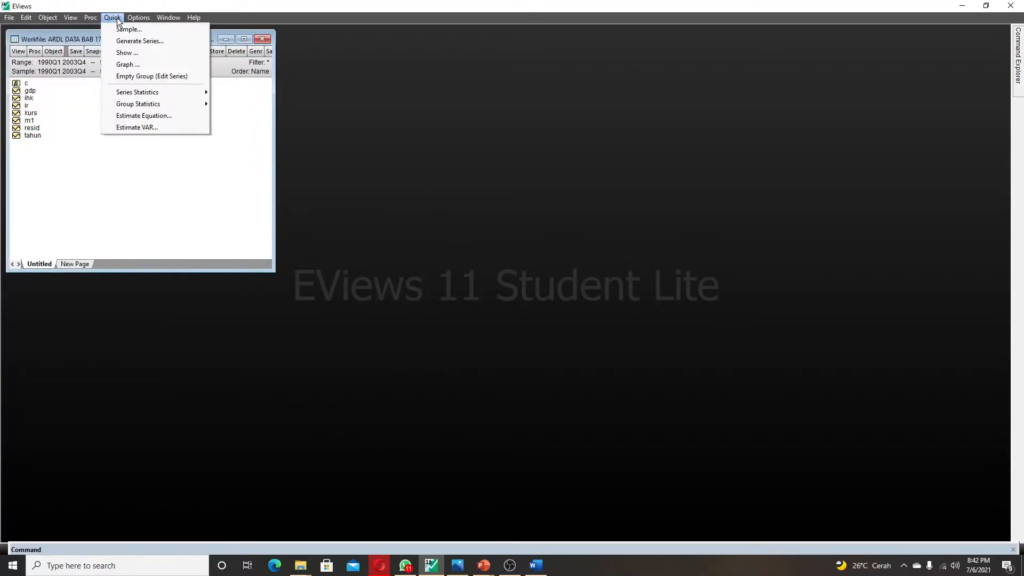
left_click(181, 115)
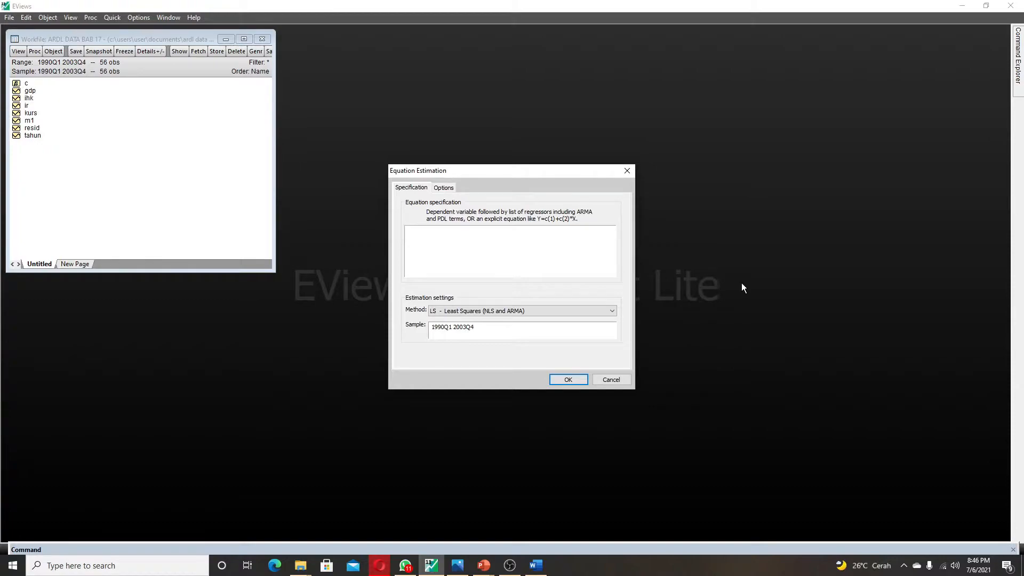
left_click(562, 314)
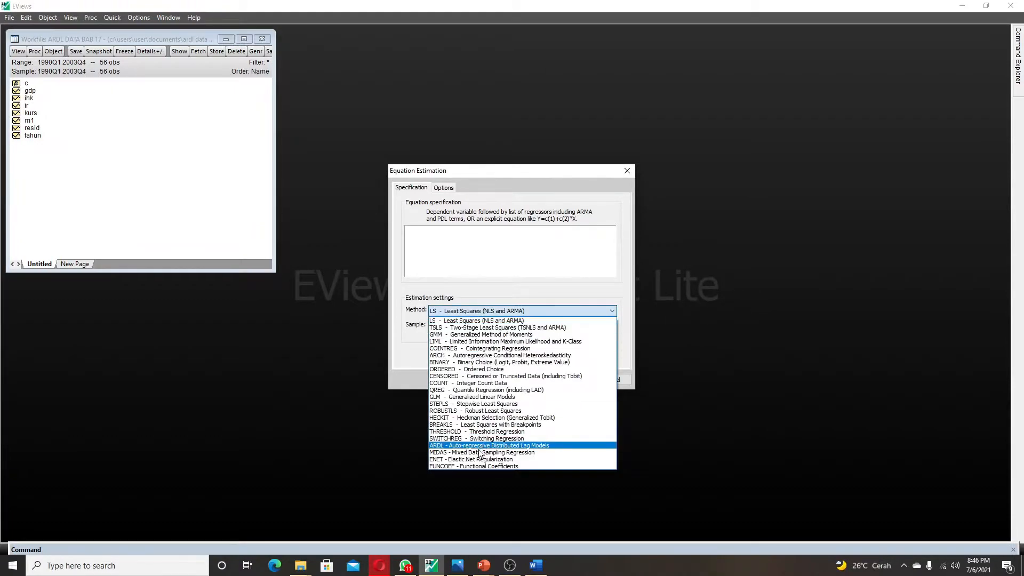
left_click(449, 445)
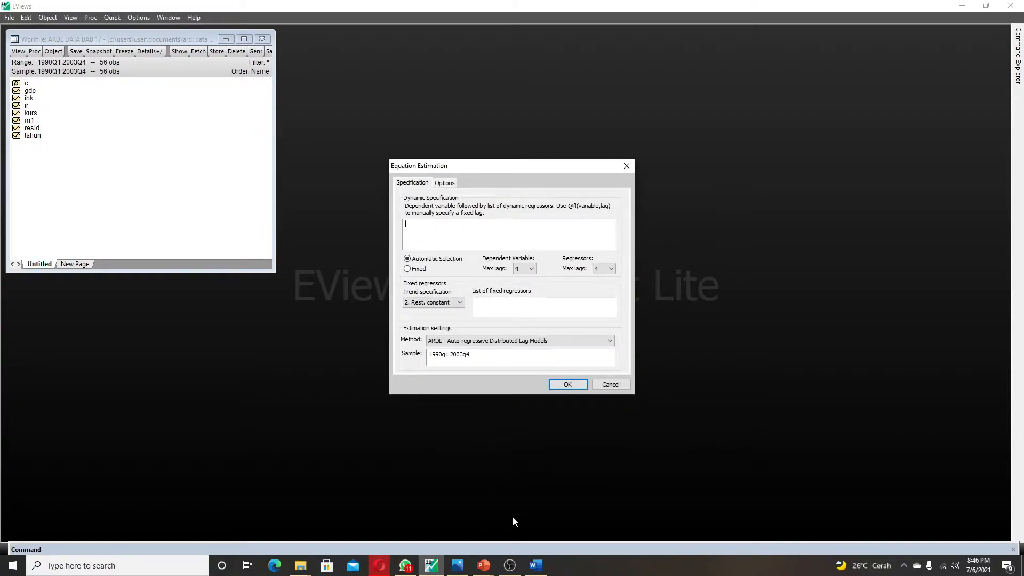
left_click(509, 565)
left_click(510, 566)
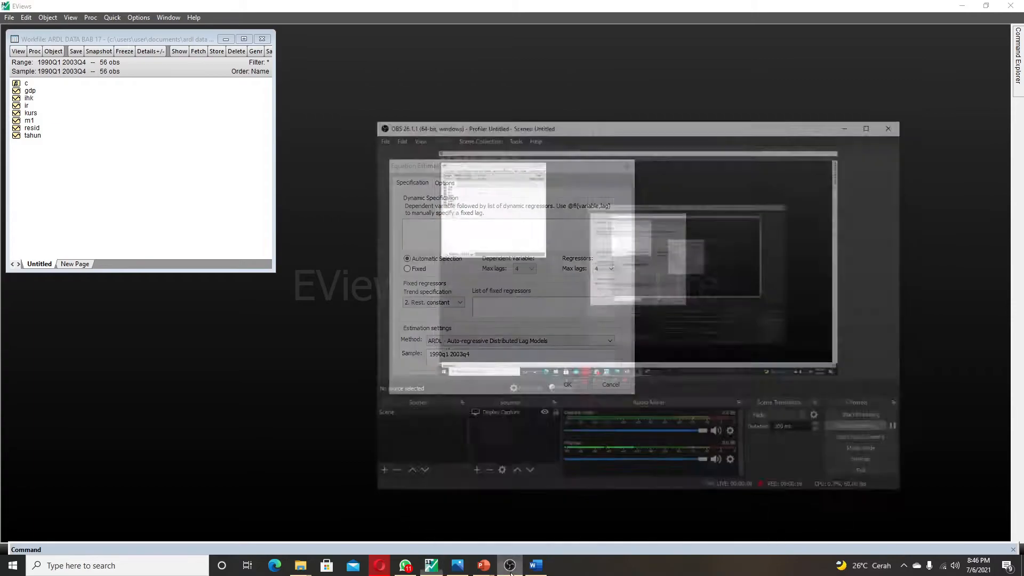
left_click(509, 566)
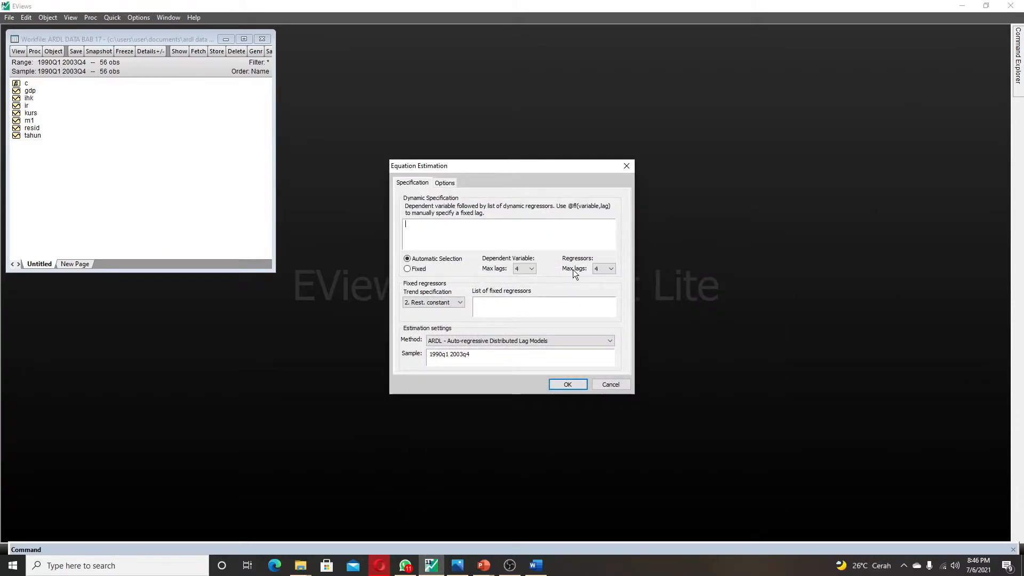
- Specify the ARDL equation as "GDP IHK IR KURS M1" and estimate it with the default lag and selection options
type("GDP IHK IR K")
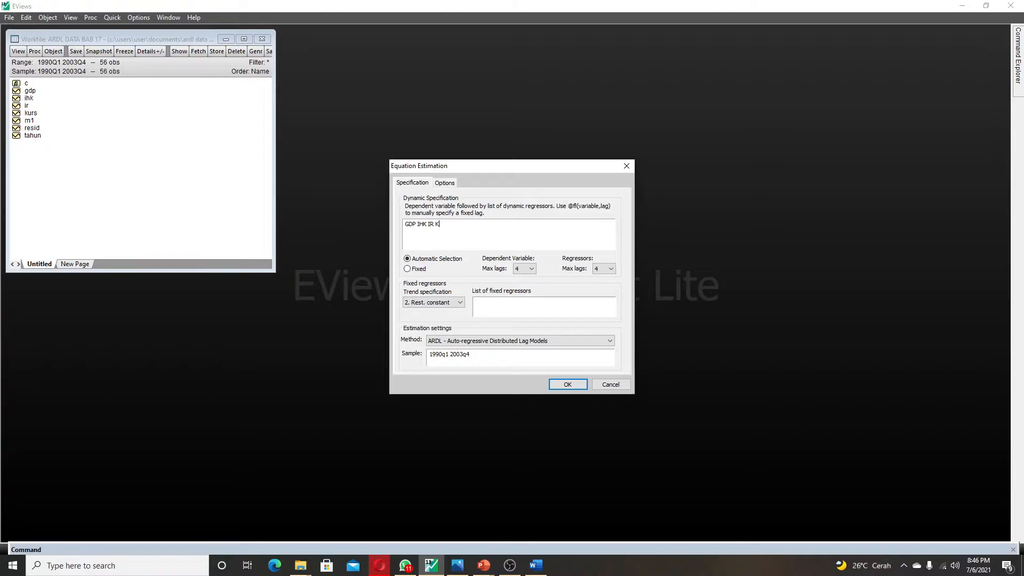
type("URS M1")
left_click(563, 231)
left_click(444, 182)
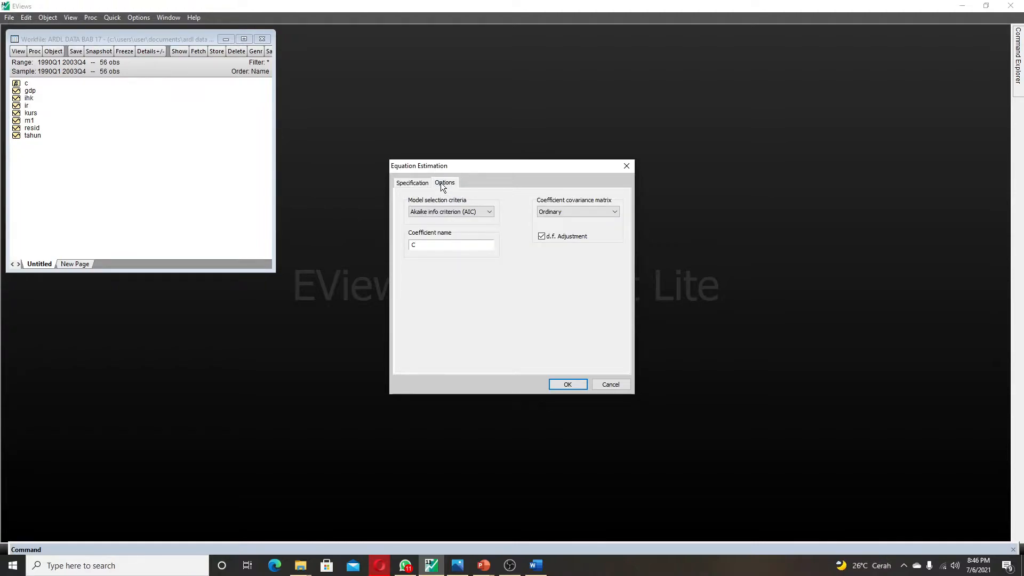
left_click(416, 182)
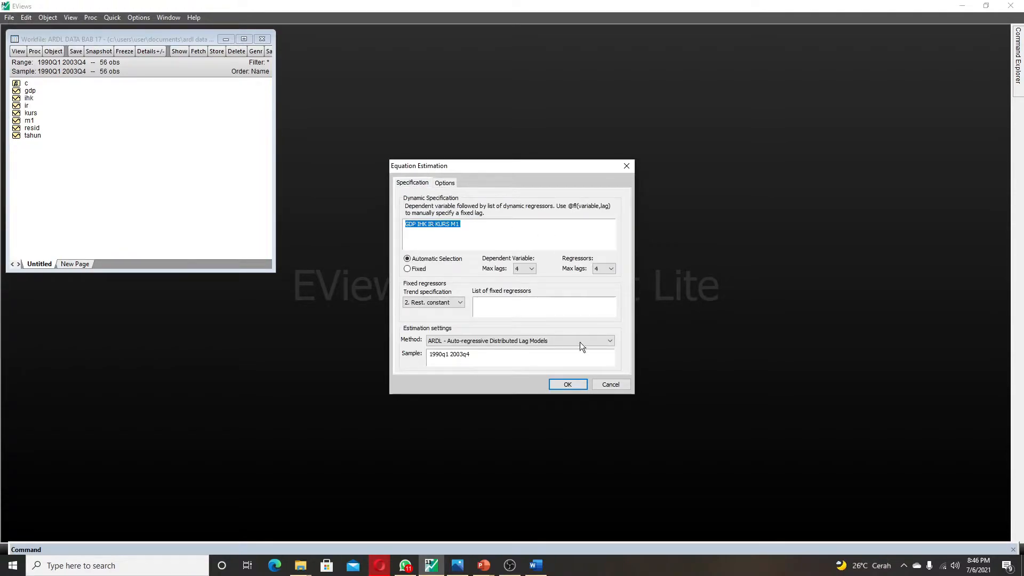
left_click(567, 384)
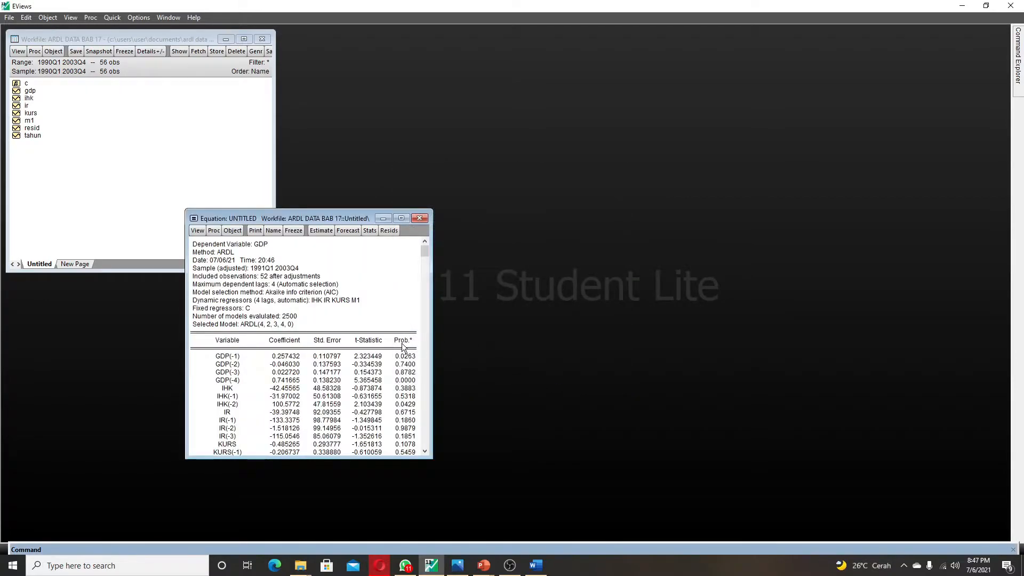
- Show the Long Run Form and Bounds Test for the estimated ARDL equation
left_click_drag(346, 219, 470, 174)
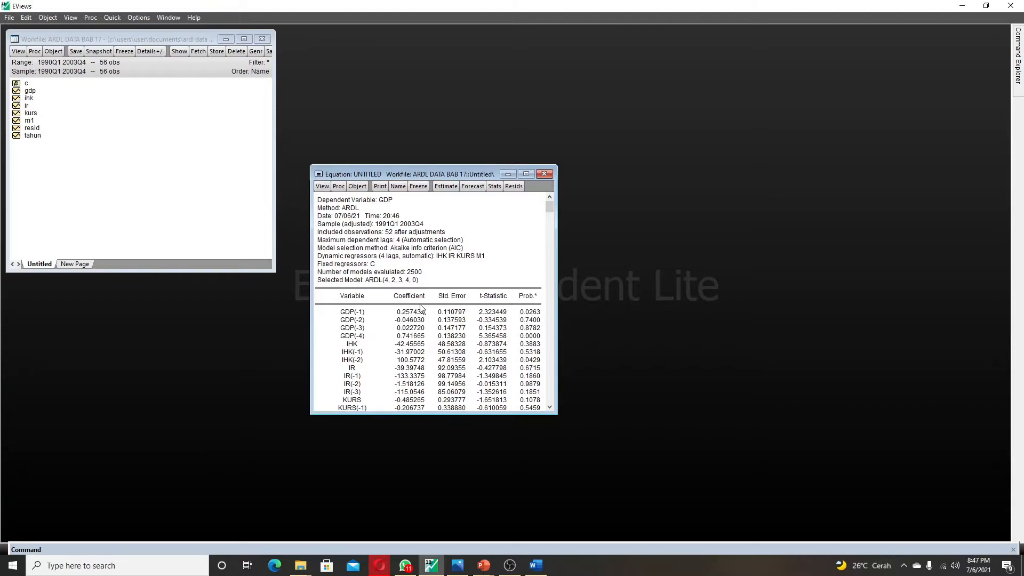
left_click(322, 186)
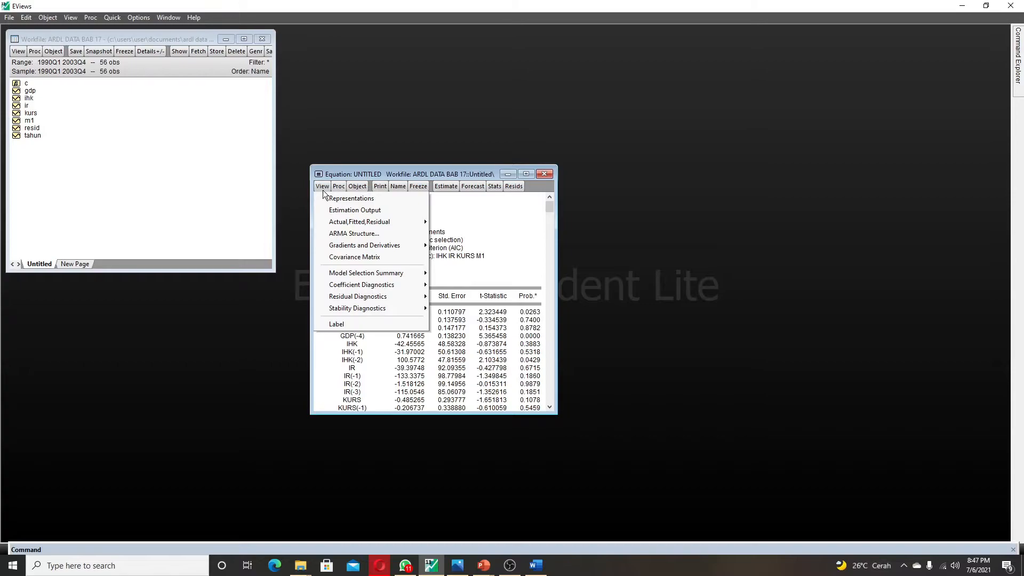
mouse_move(353, 288)
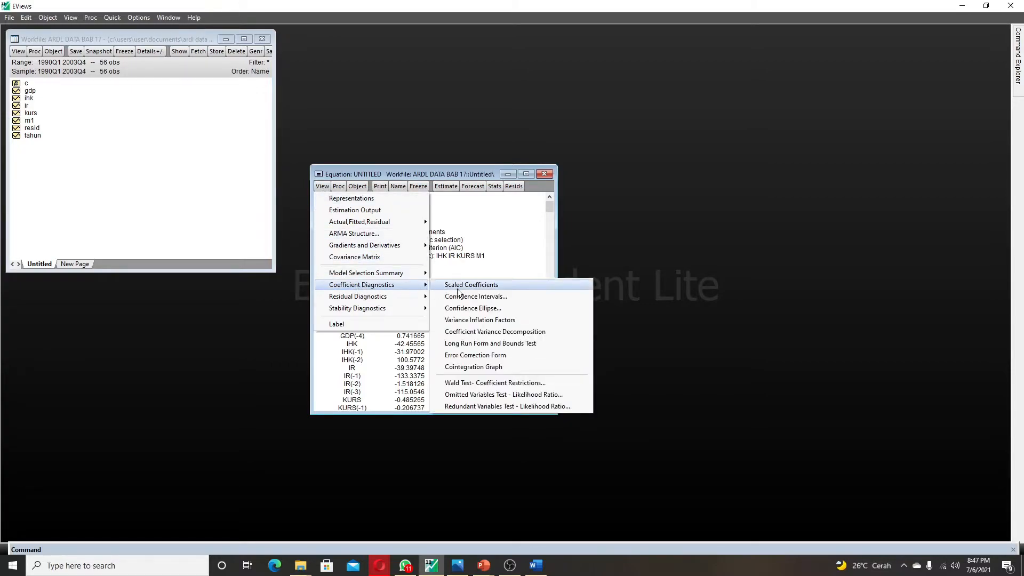
left_click(548, 348)
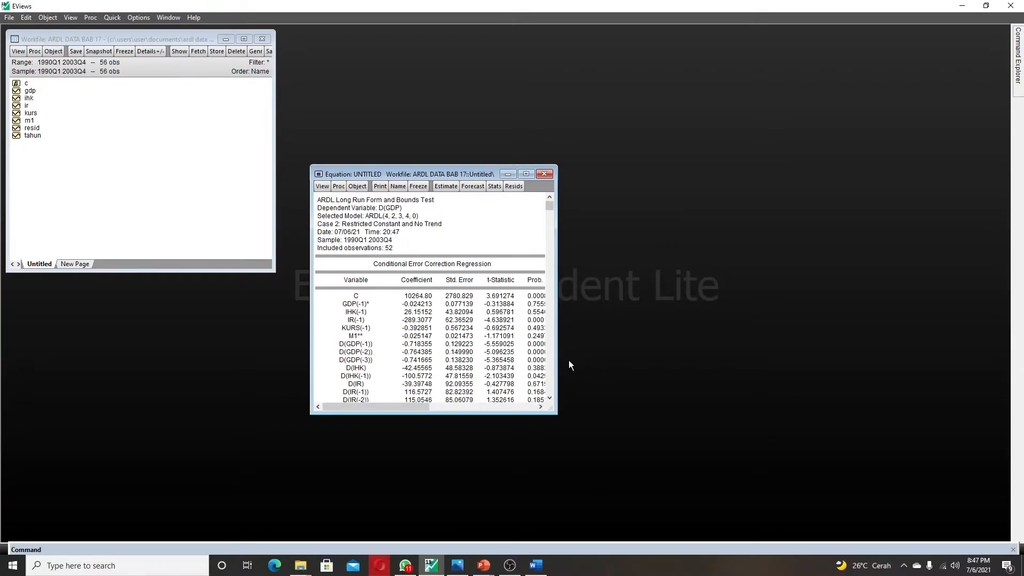
- Copy the F-Bounds Test table, from its heading through the asymptotic 1% row, with numbers as displayed
scroll(500, 262, "down", 3)
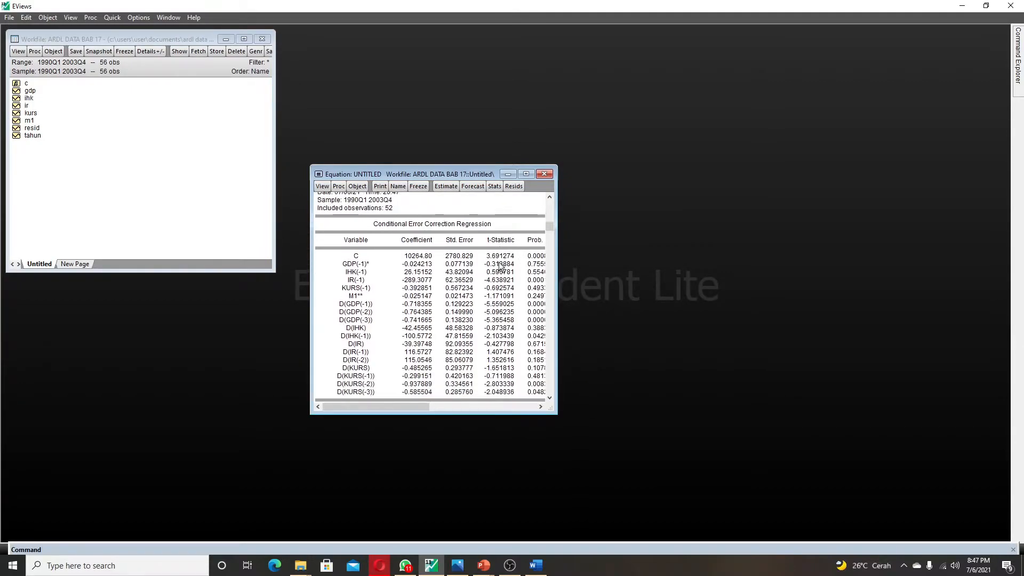
scroll(500, 265, "down", 10)
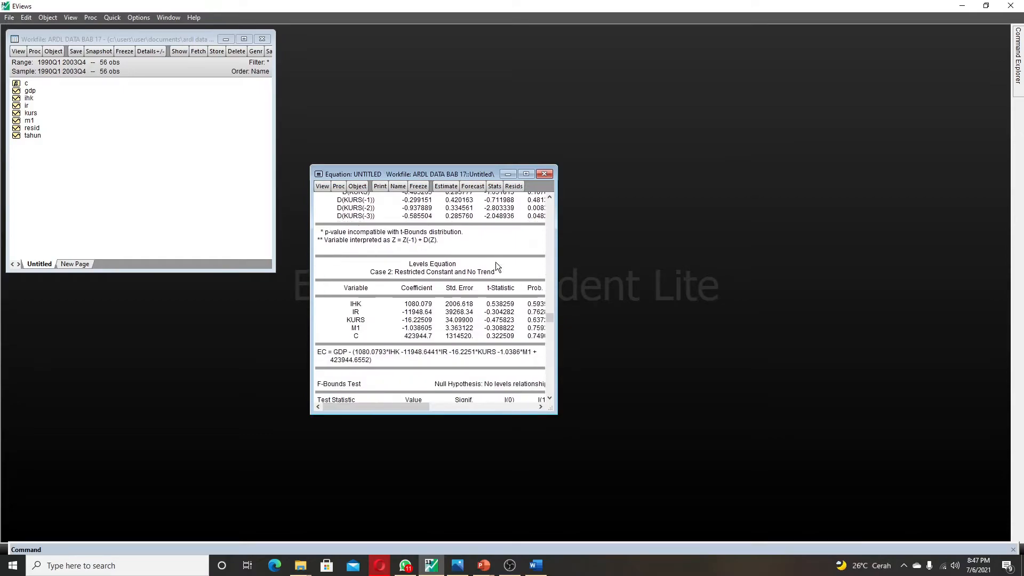
scroll(495, 265, "down", 2)
scroll(325, 299, "down", 2)
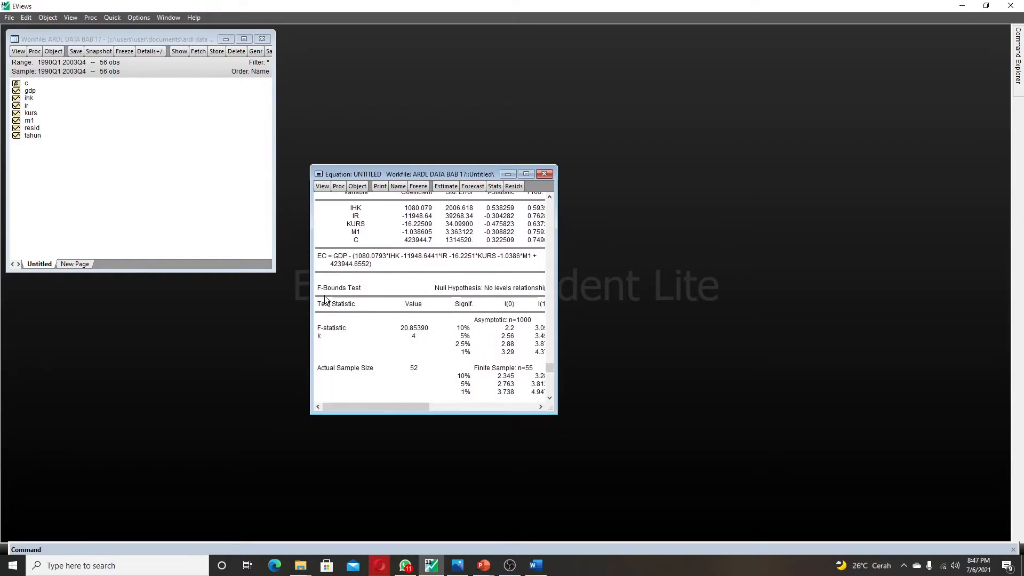
scroll(325, 298, "down", 1)
left_click_drag(320, 263, 520, 315)
scroll(523, 362, "down", 1)
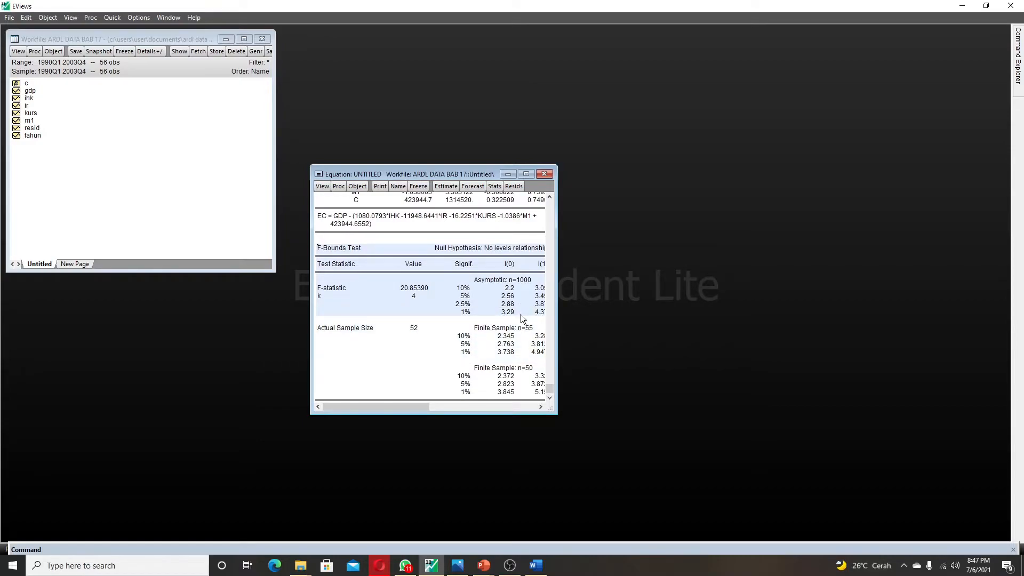
key("ctrl+c")
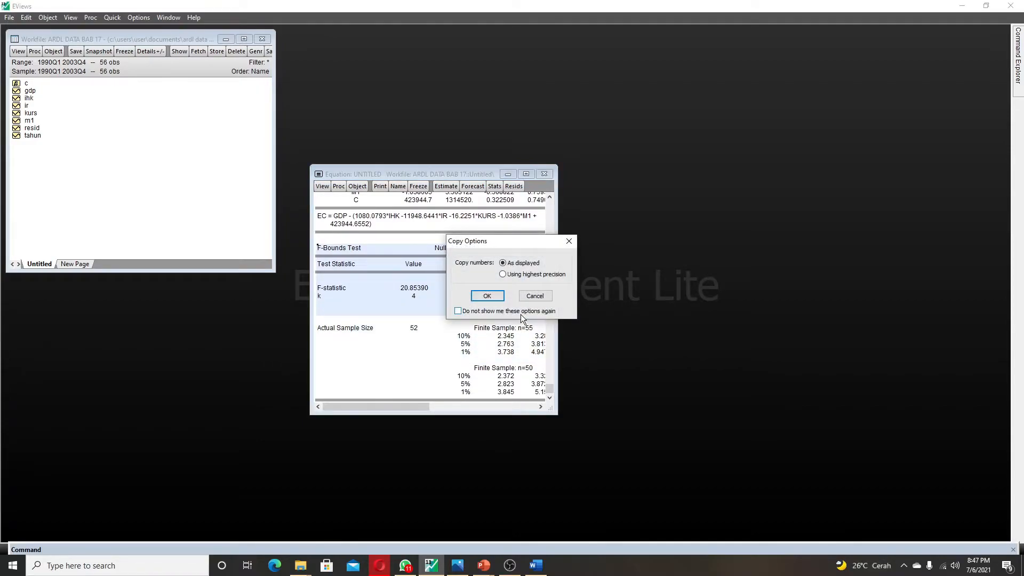
left_click(479, 295)
- Switch to the Word document and paste the F-Bounds Test table below the "M1 FD" line
left_click(535, 565)
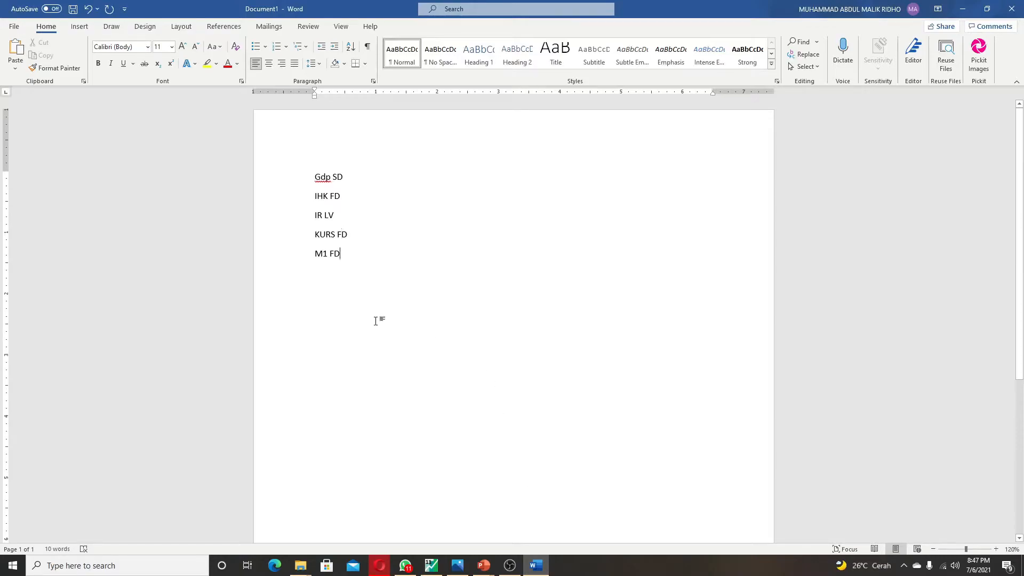
key("Return")
key("ctrl+v")
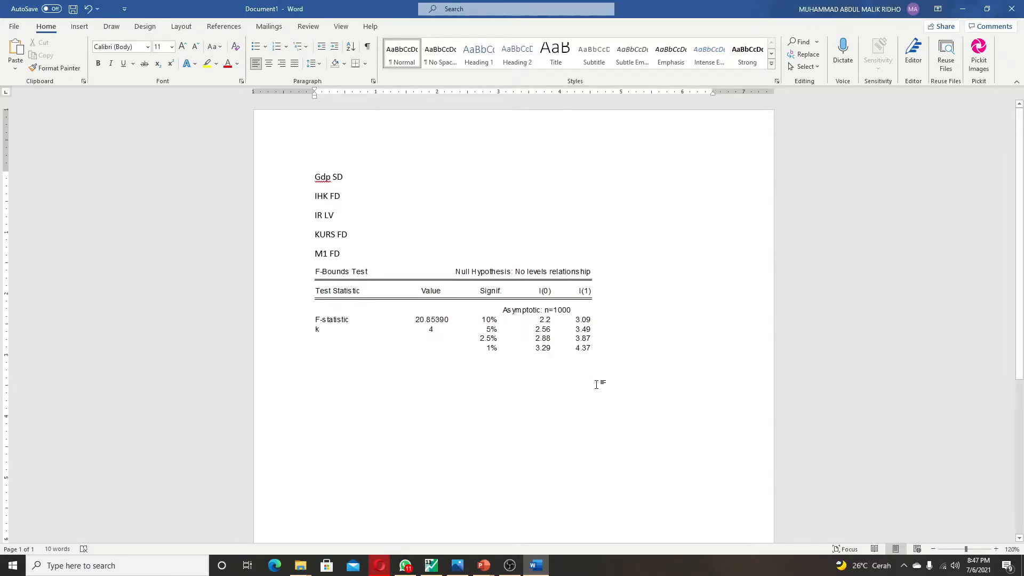
- Write "Jika F hitung > I(1) maka terdapat kointegrasi" on a new line below the F-Bounds Test table
key("Return")
type("JIK")
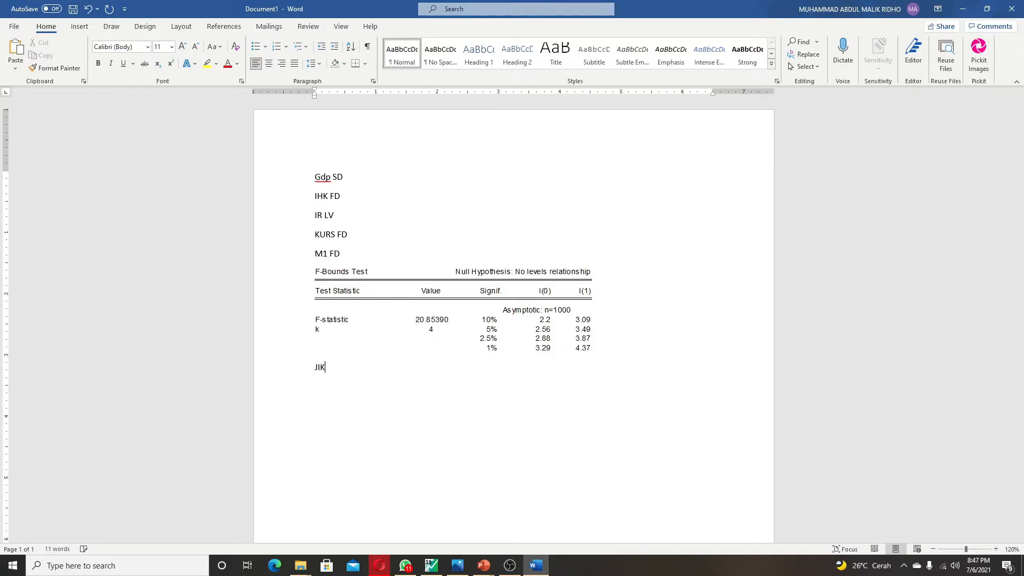
key("BackSpace")
key("BackSpace")
key("BackSpace")
type("Jika F hitung > I(1) maka terdapat")
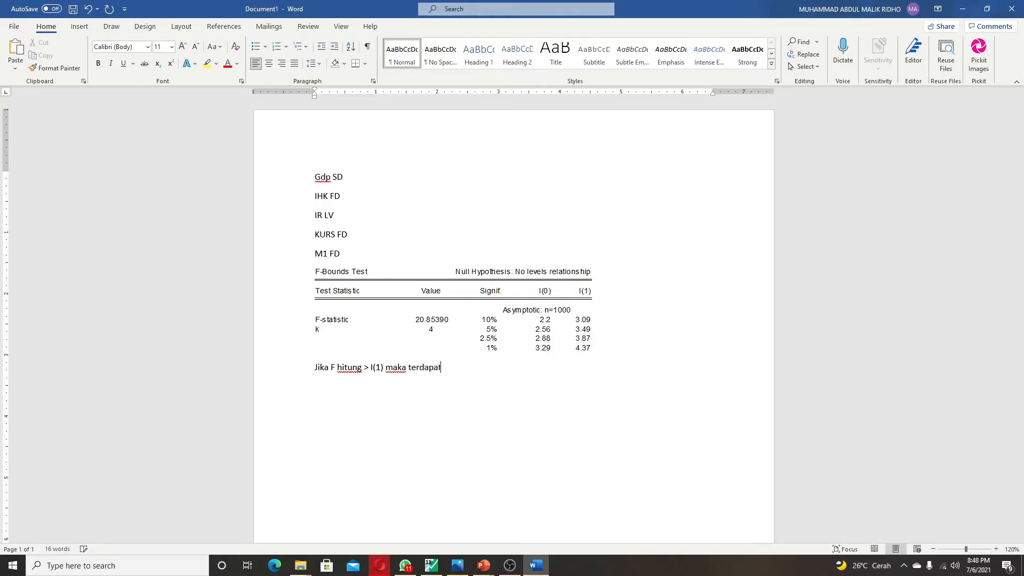
type(" kointegrasi")
- Duplicate the "Jika F hitung" sentence on a line directly beneath it
key("shift+Return")
type("jika")
left_click_drag(555, 367, 328, 368)
left_click(338, 376)
key("BackSpace")
key("BackSpace")
key("BackSpace")
key("BackSpace")
key("BackSpace")
key("ctrl+v")
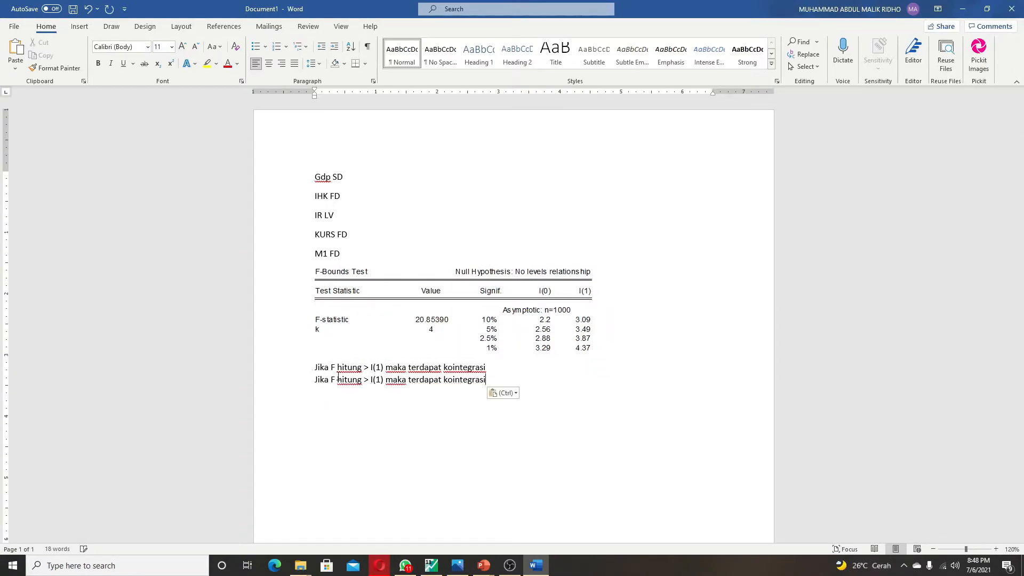
- Change the condition in the second sentence to "F hitung < I(0)"
key("BackSpace")
key("BackSpace")
type("<")
key("Right")
key("Right")
key("Right")
key("BackSpace")
type("0")
- Insert "tidak" before "terdapat kointegrasi" in the second sentence
left_click(409, 379)
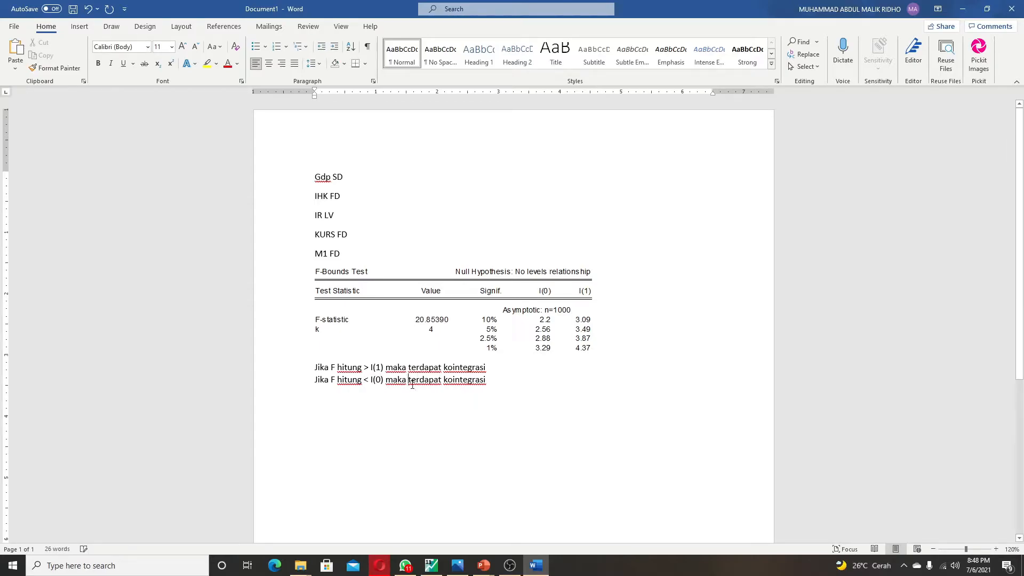
type("TIDAK")
key("BackSpace")
key("BackSpace")
key("BackSpace")
key("BackSpace")
key("BackSpace")
type("tidak")
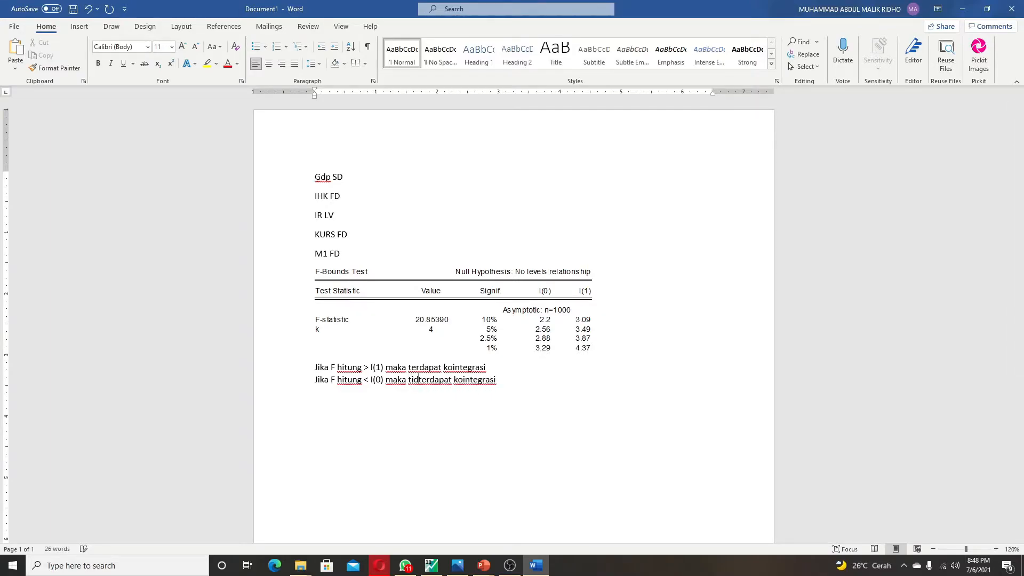
- Paste the copied sentence as a third line and change its condition to "diantara I(0) dan I(1)"
left_click(531, 384)
key("Return")
key("ctrl+v")
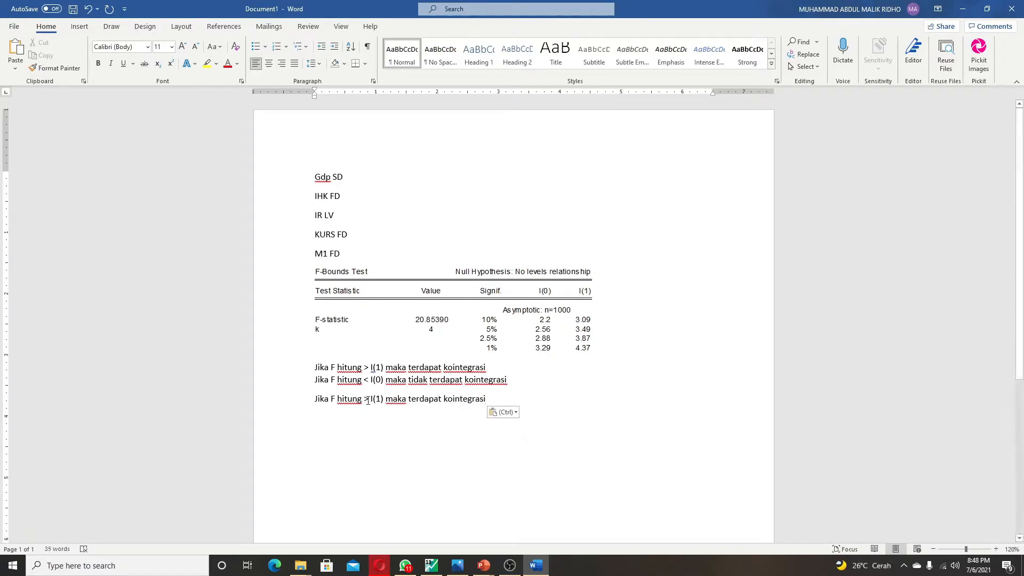
left_click(369, 399)
key("BackSpace")
type("diantara ")
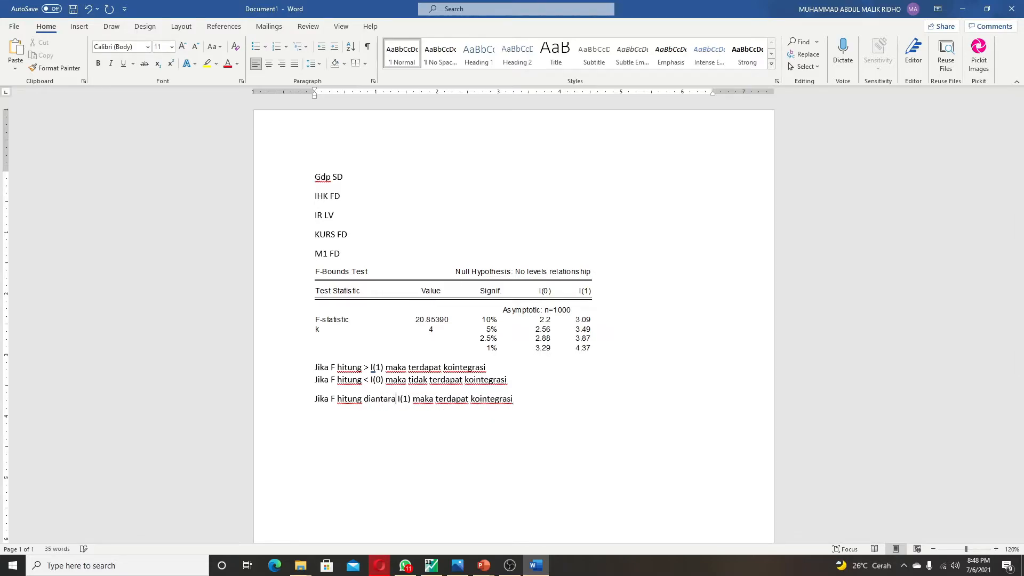
type("I(0)")
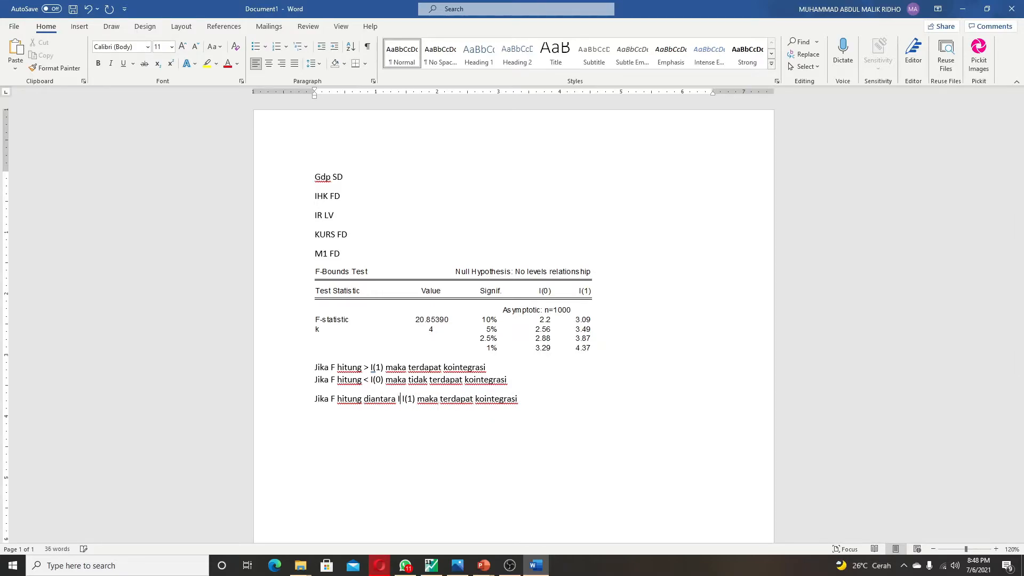
type(" dan")
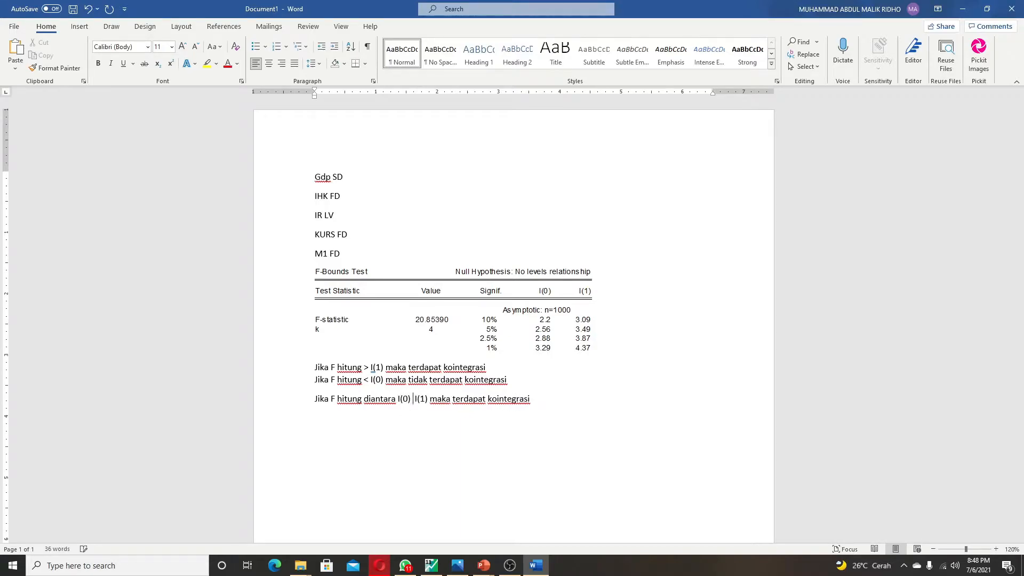
- Replace the third sentence's conclusion so it ends with "maka tidak terdapat keputusan"
left_click_drag(545, 399, 467, 399)
key("BackSpace")
type("tidak ")
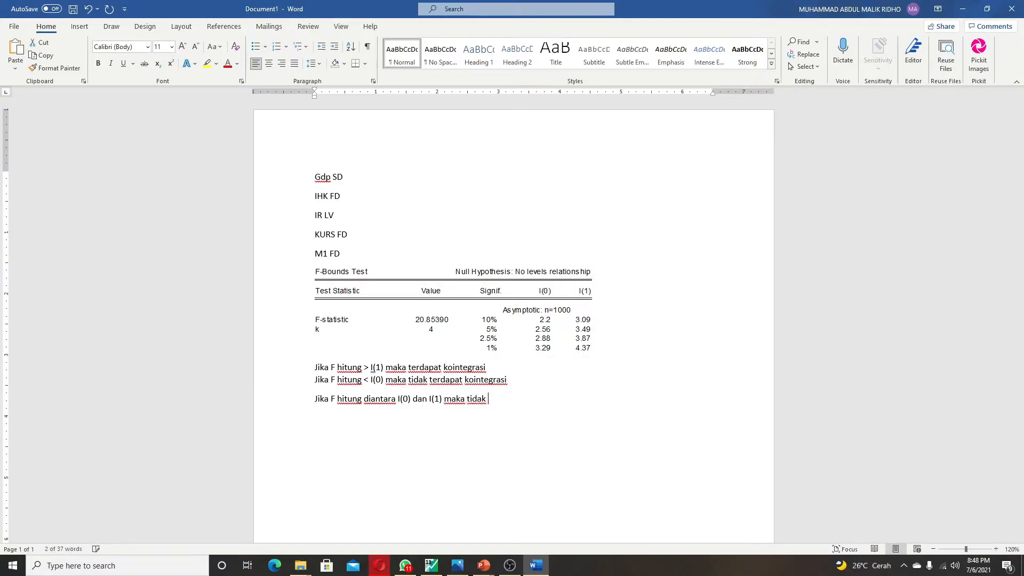
type("terdapat keputusan")
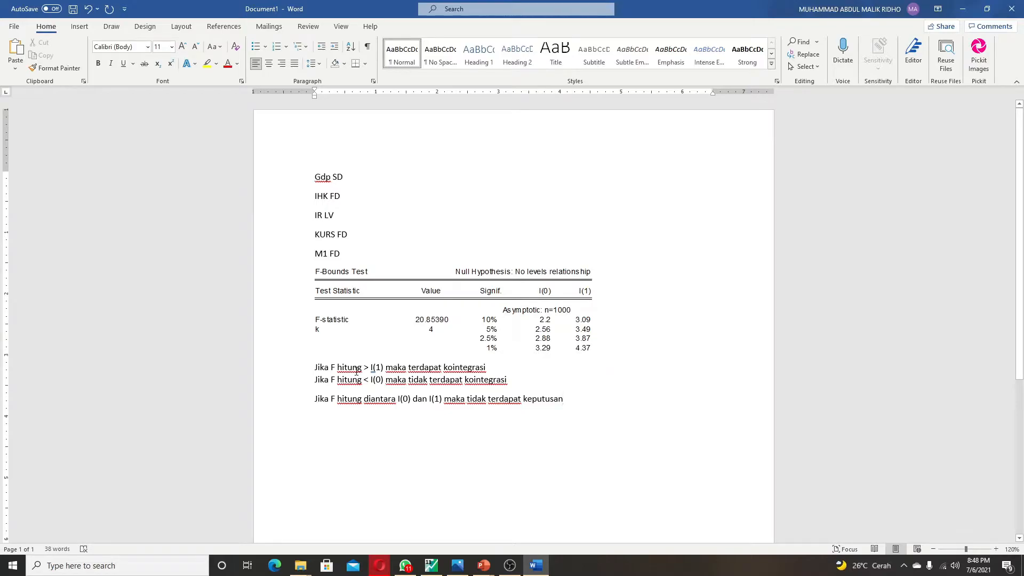
- Compare the F-statistic in the bounds test table with the I(0) and I(1) critical values under the three rules
left_click(589, 297)
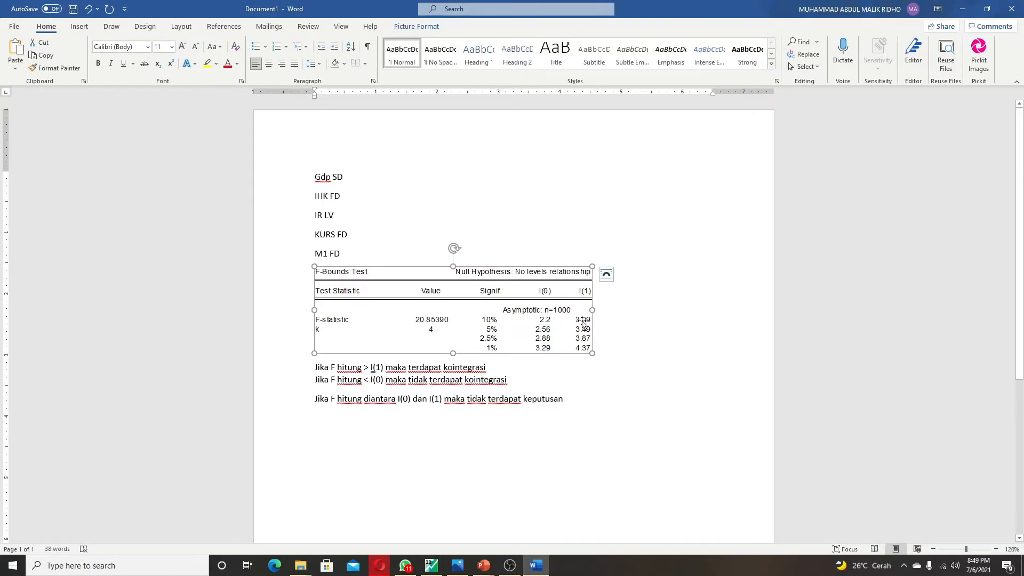
left_click(557, 392)
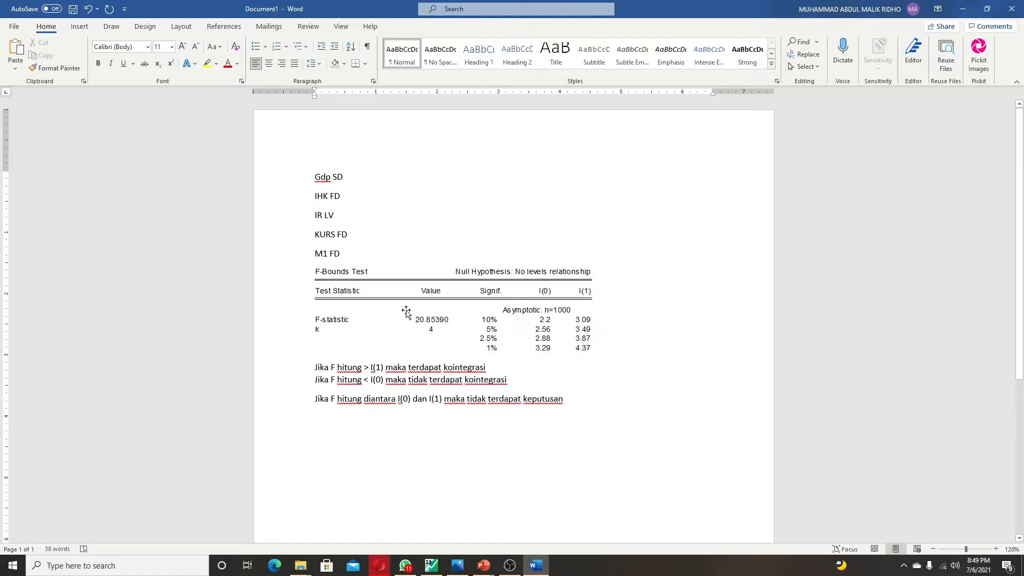
left_click(422, 324)
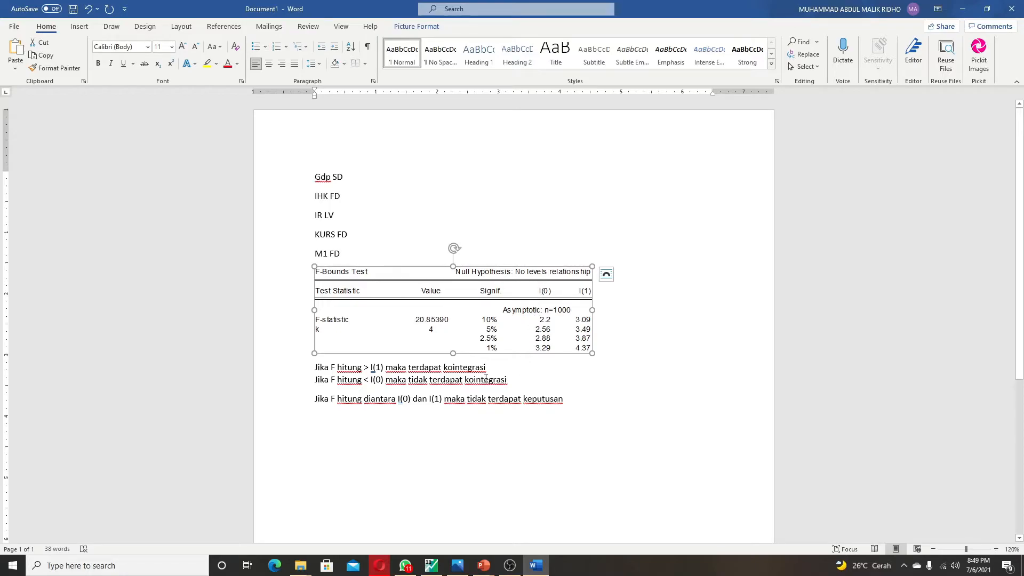
left_click(372, 424)
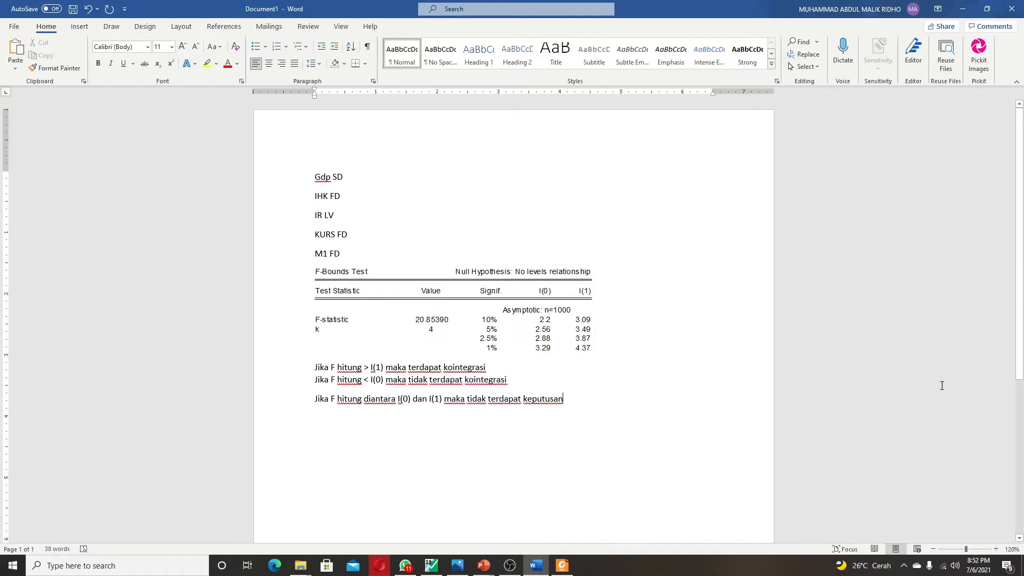
- Switch to EViews, show the ARDL equation's Estimation Output, and examine the selected model and its lagged coefficients through M1
left_click(431, 565)
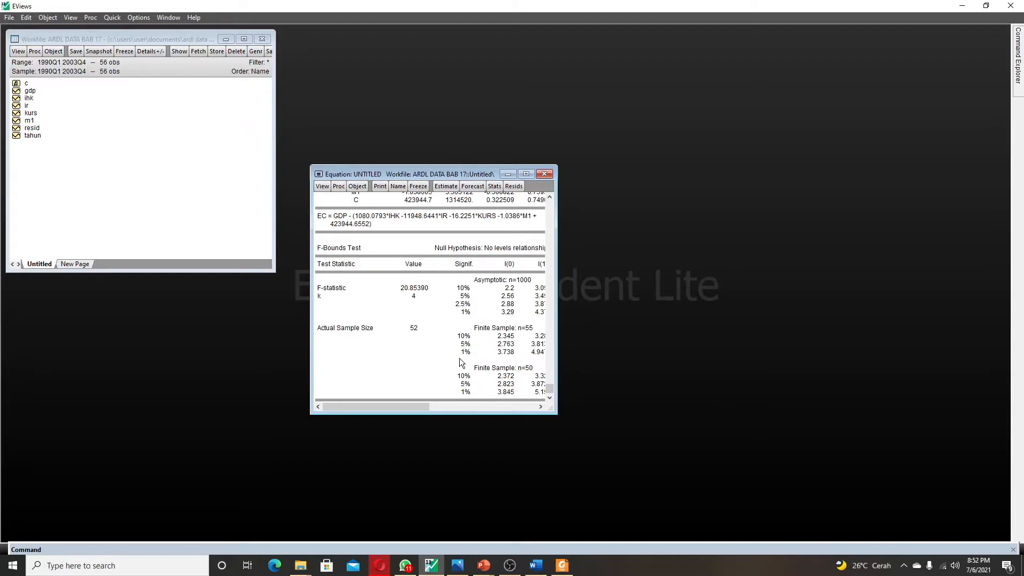
scroll(457, 357, "up", 4)
scroll(457, 357, "up", 1)
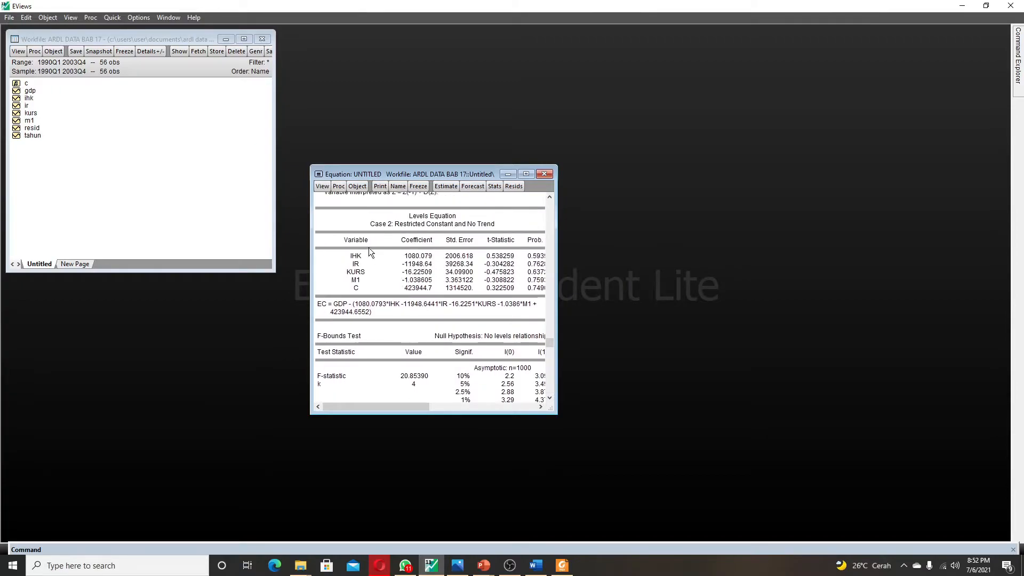
left_click(321, 187)
left_click(342, 211)
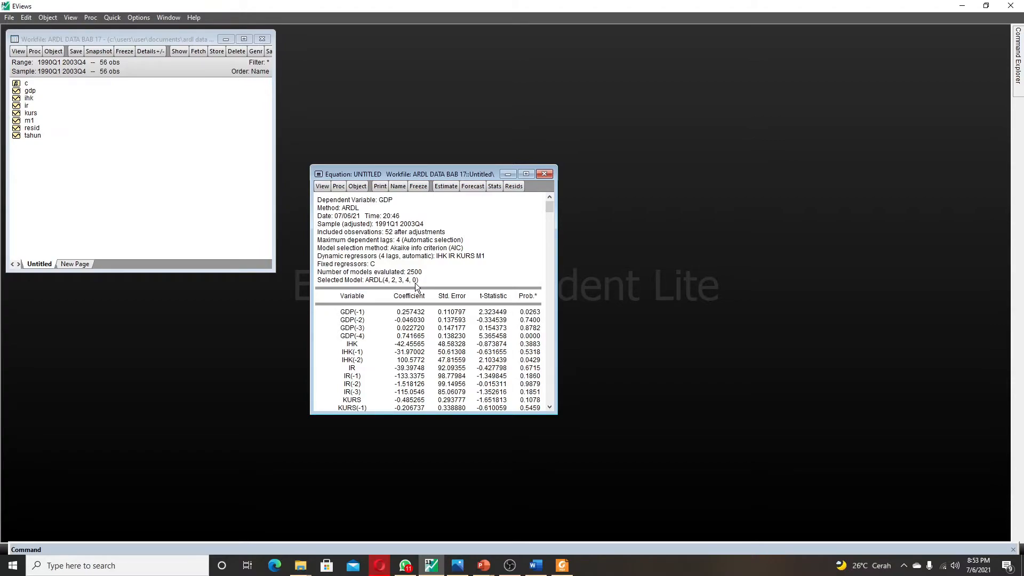
scroll(415, 283, "down", 3)
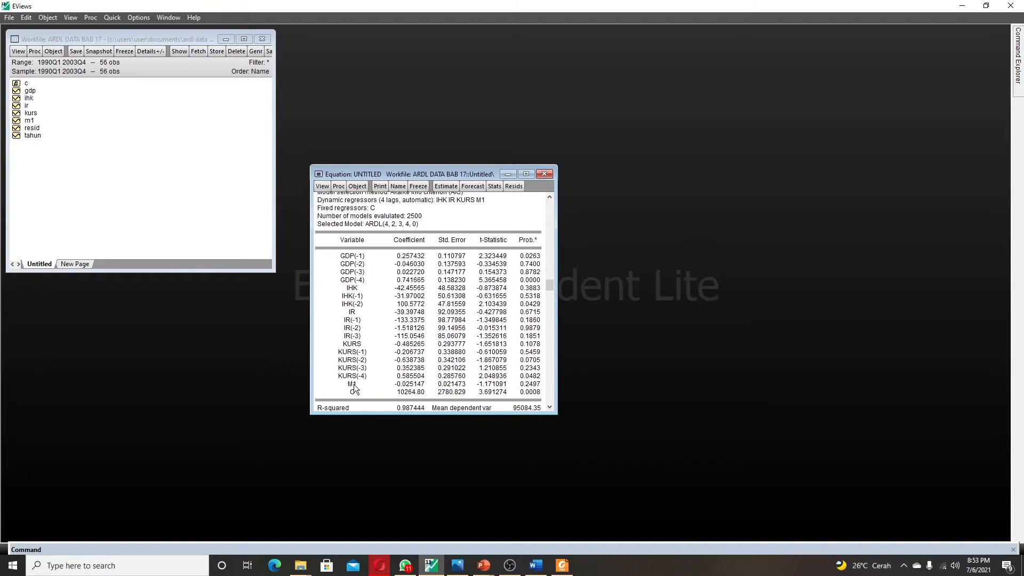
left_click(350, 385)
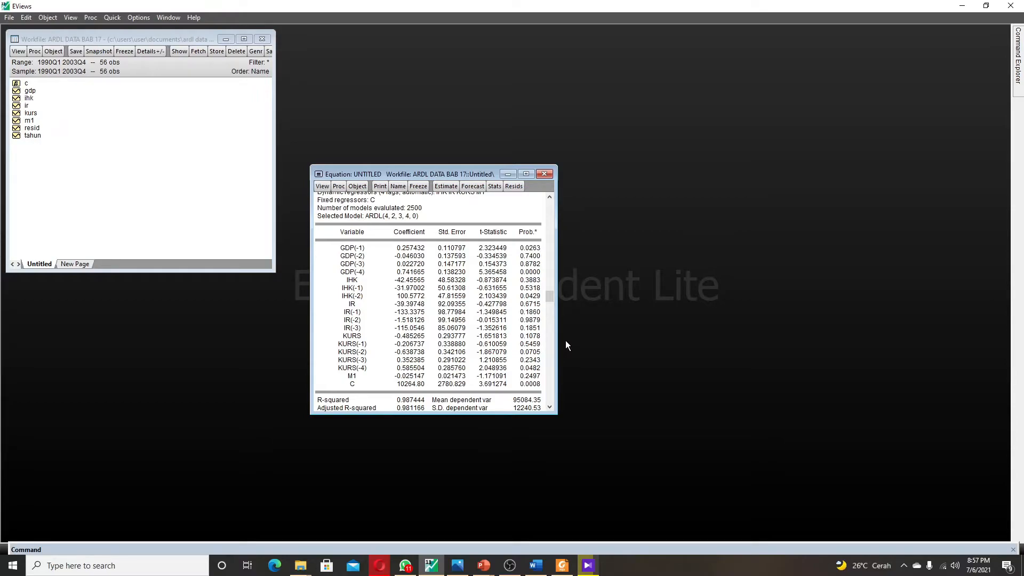
- Show the Error Correction Form of the ARDL equation in EViews
left_click(535, 566)
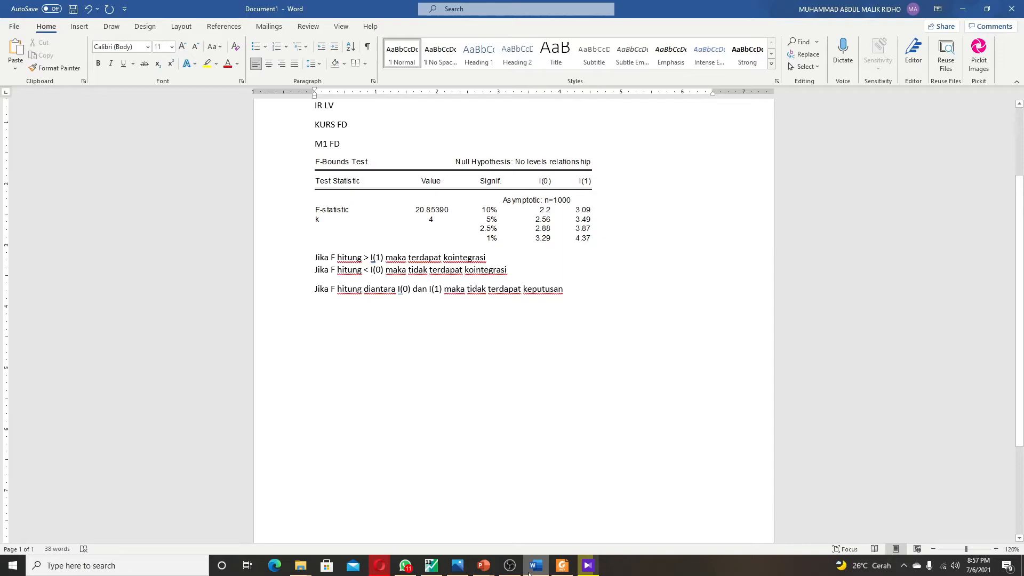
left_click(529, 573)
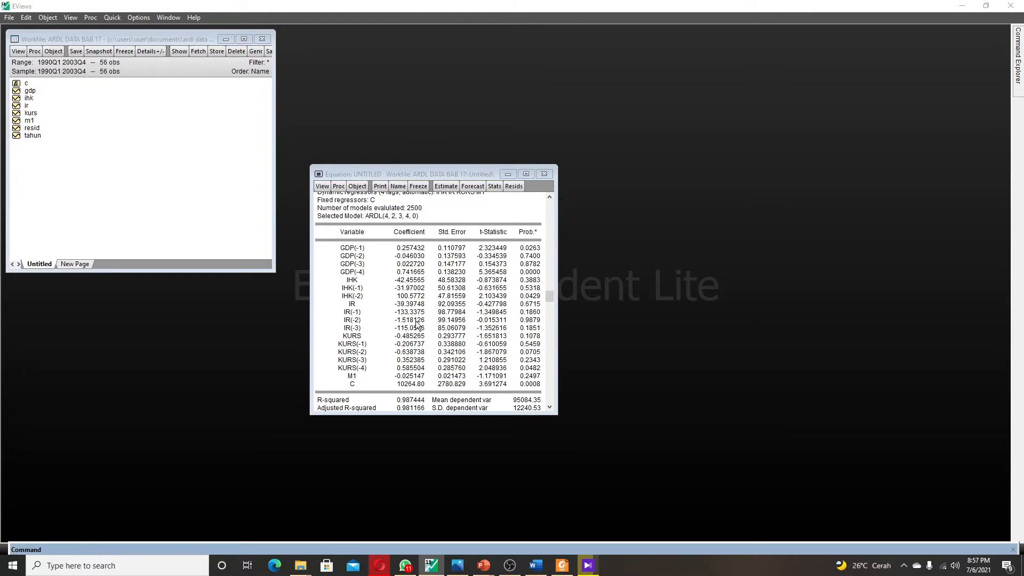
left_click(321, 187)
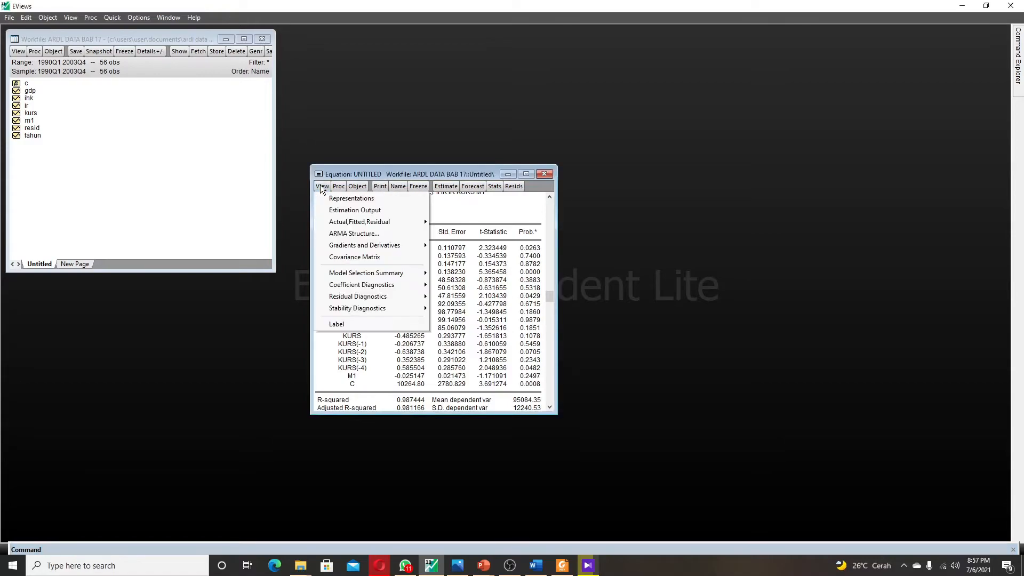
mouse_move(388, 286)
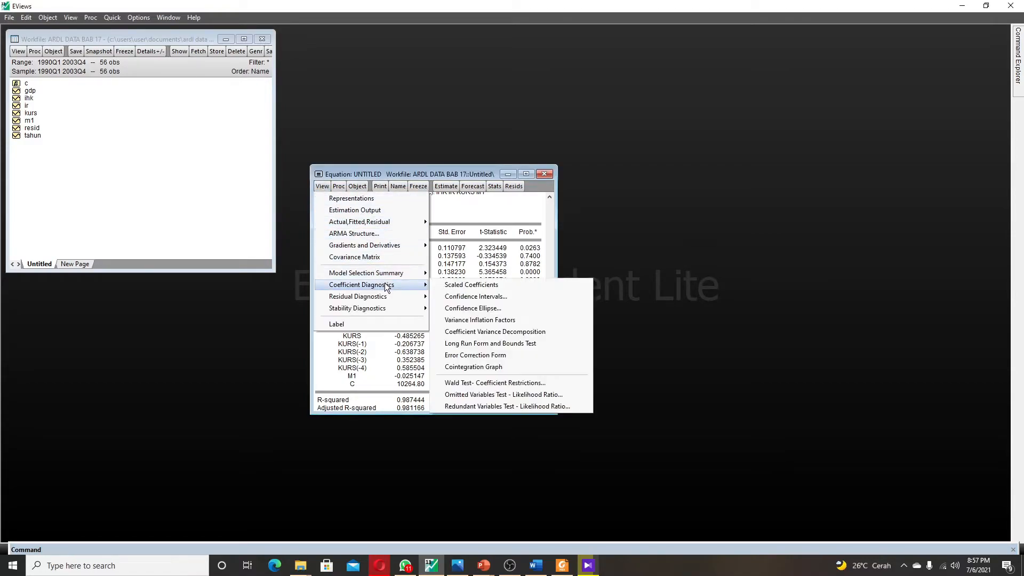
left_click(496, 356)
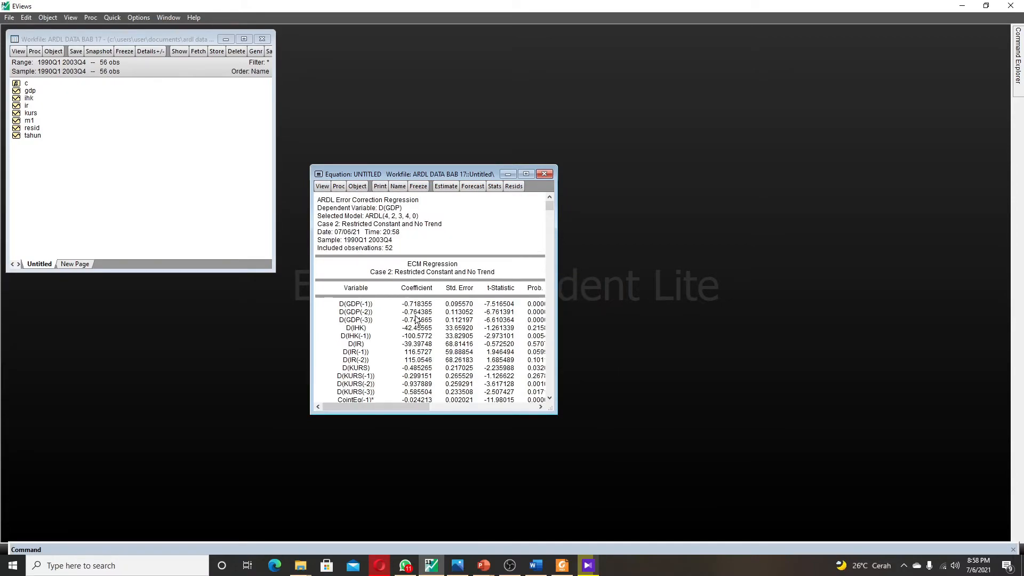
- Examine the coefficient and probability of CointEq(-1) in the ECM Regression table
scroll(427, 316, "down", 3)
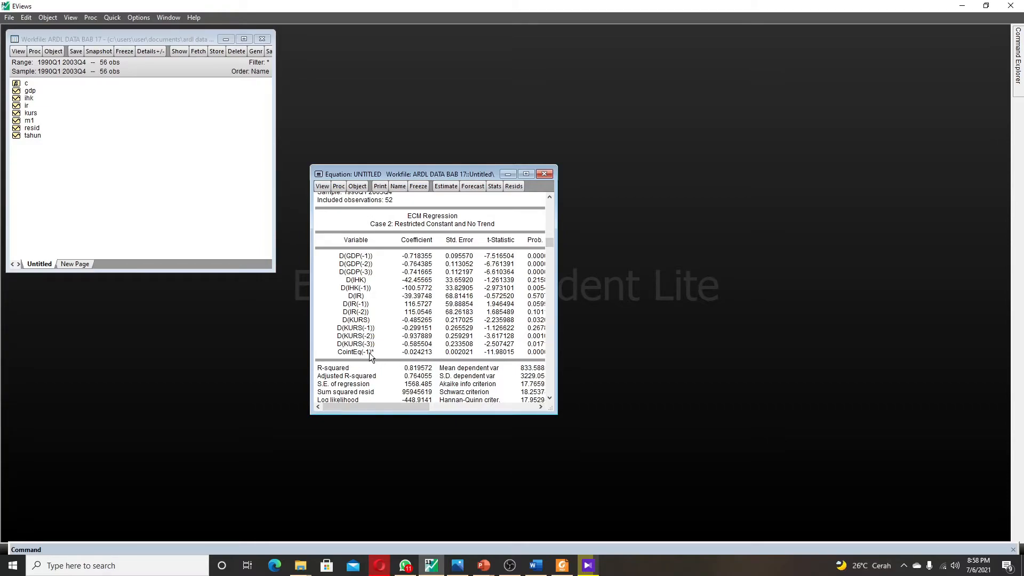
left_click(421, 353)
left_click(532, 353)
left_click(367, 353)
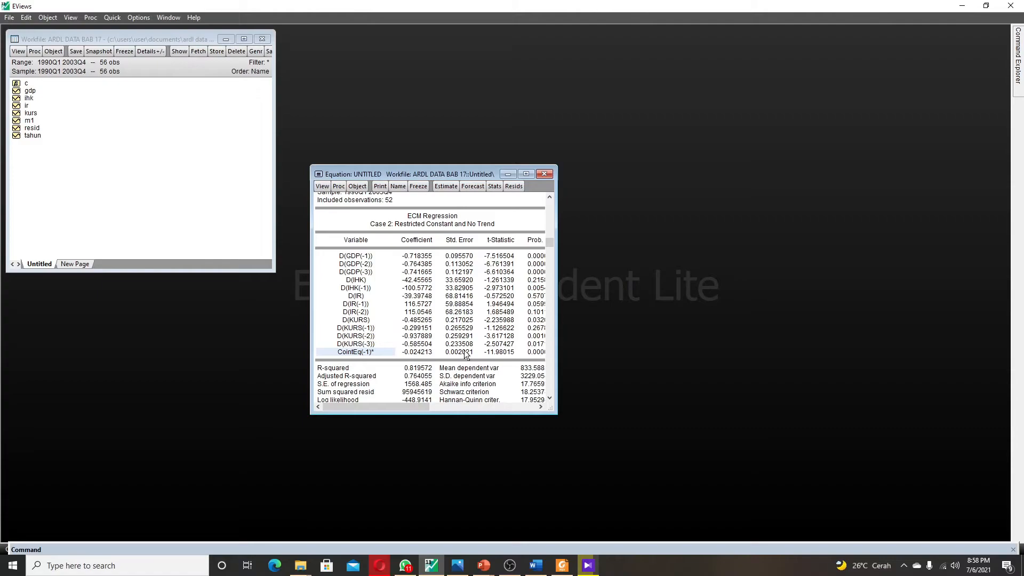
left_click(419, 352)
left_click(539, 354)
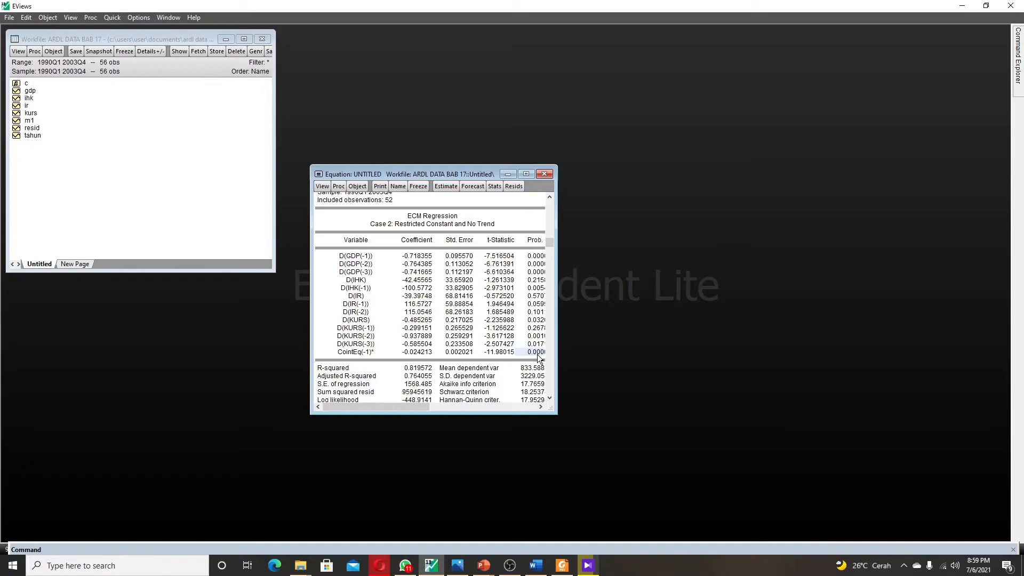
- Copy the ECM Regression table, from its heading through the Durbin-Watson row, with numbers as displayed
scroll(539, 356, "up", 2)
left_click_drag(326, 261, 519, 341)
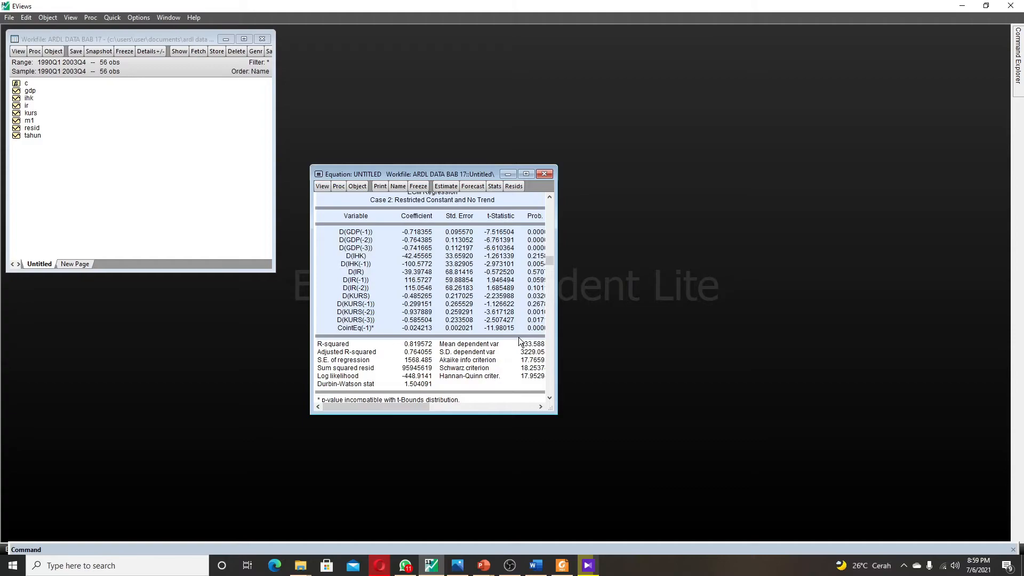
left_click(474, 330)
scroll(474, 330, "up", 2)
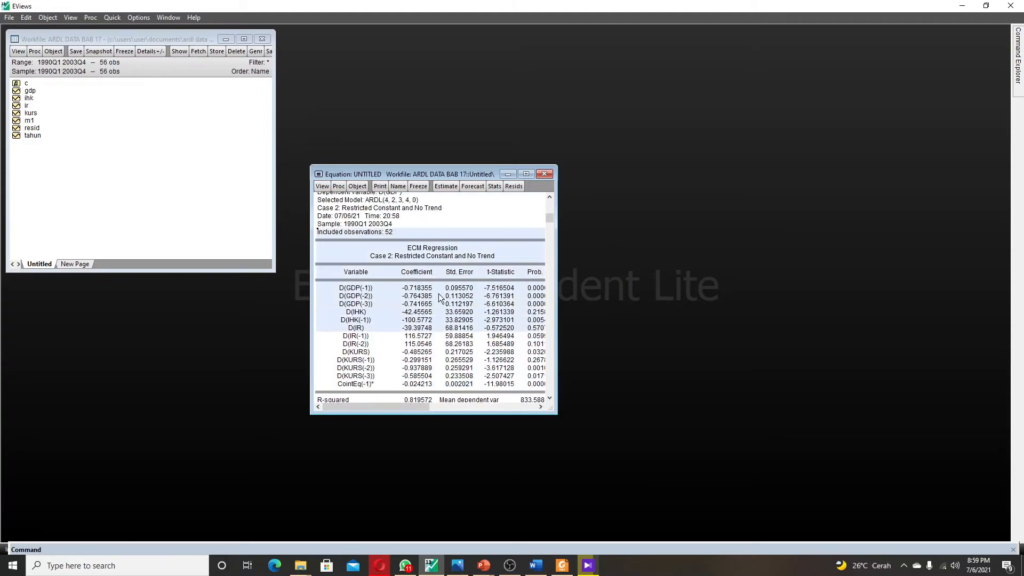
left_click_drag(326, 239, 463, 385)
scroll(433, 366, "down", 3)
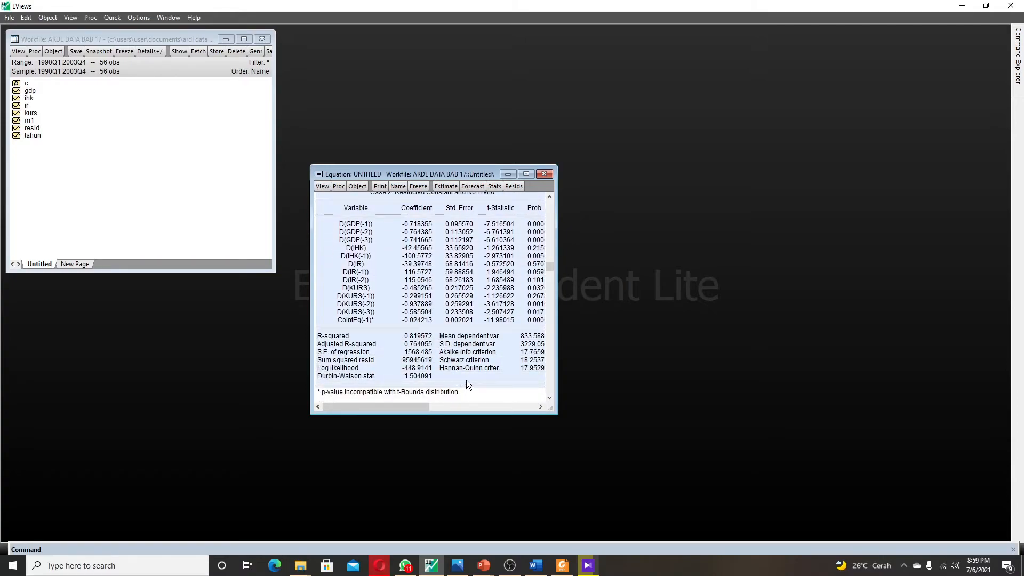
key("ctrl+c")
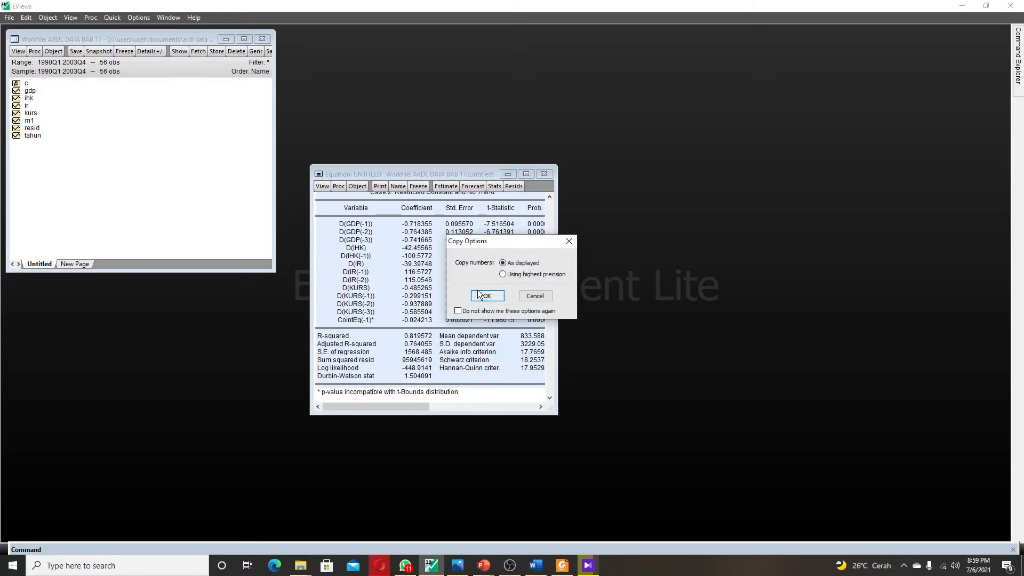
key("Return")
- Switch to Word, paste the ECM Regression table below the decision rules, and title it "Jangka pendek"
left_click(536, 565)
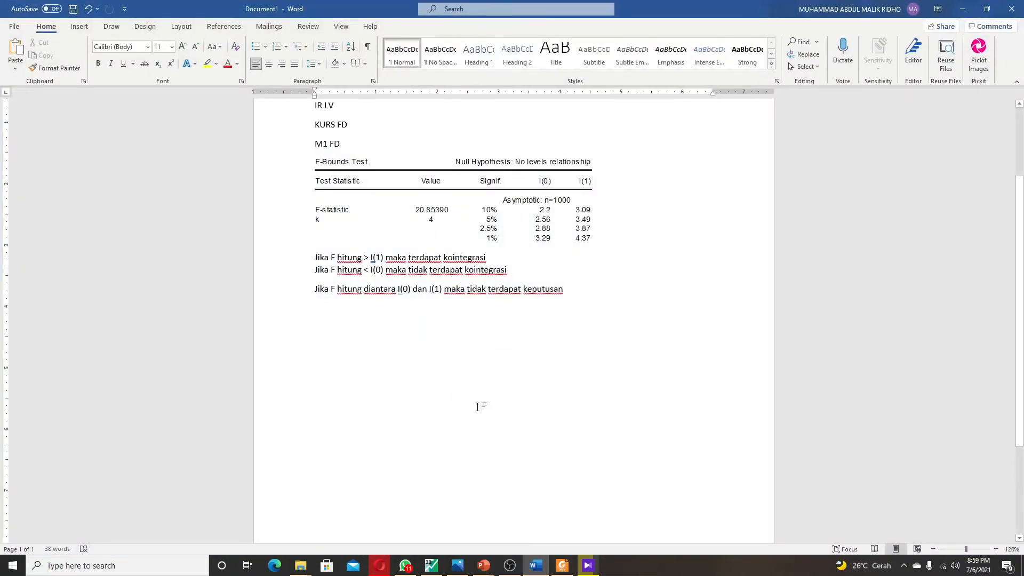
key("ctrl+v")
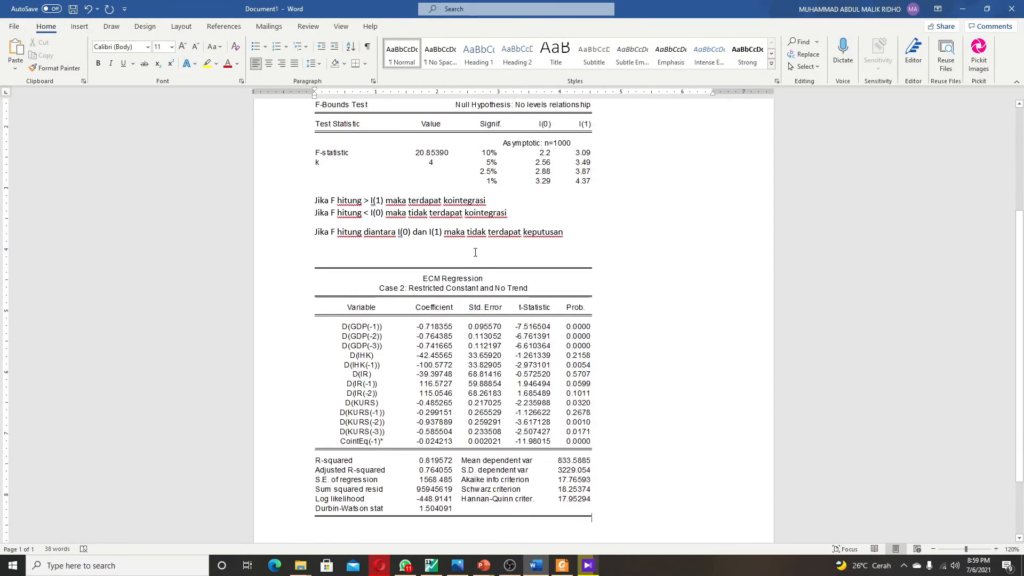
type("jan")
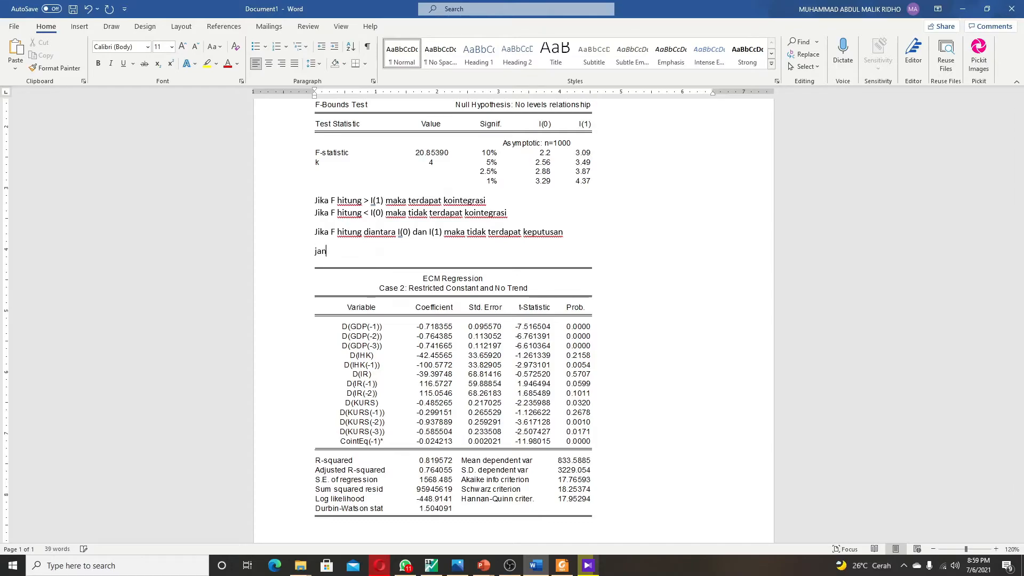
type("gka pendek")
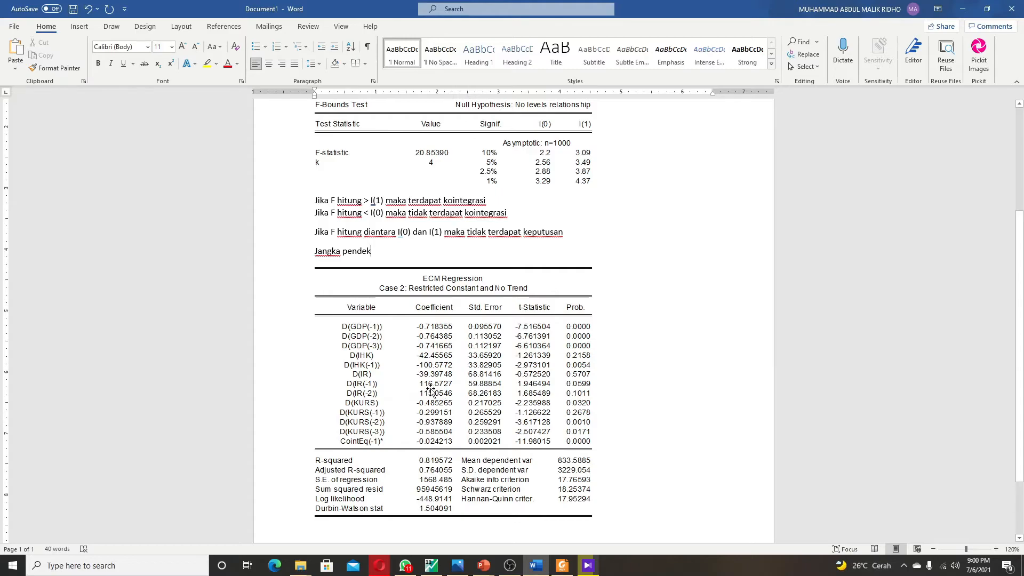
scroll(434, 390, "down", 1)
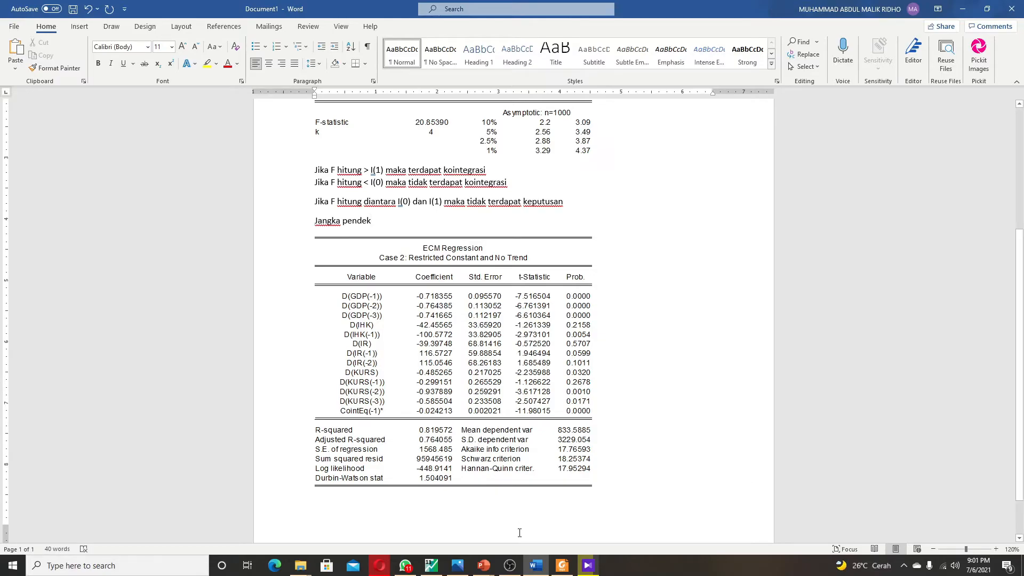
- Switch to EViews and show the Long Run Form and Bounds Test of the ARDL equation
mouse_move(435, 566)
left_click(436, 568)
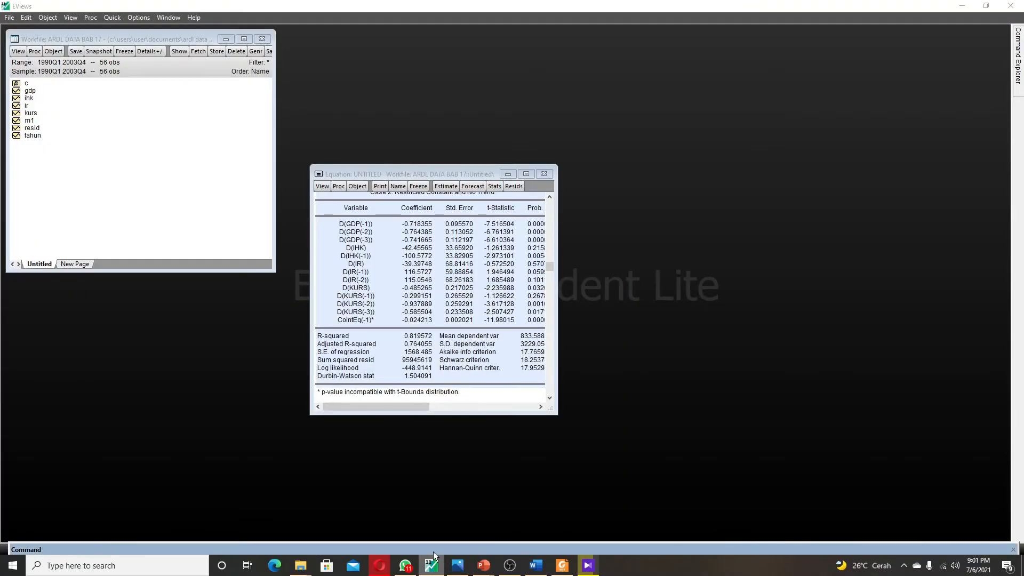
scroll(391, 347, "up", 3)
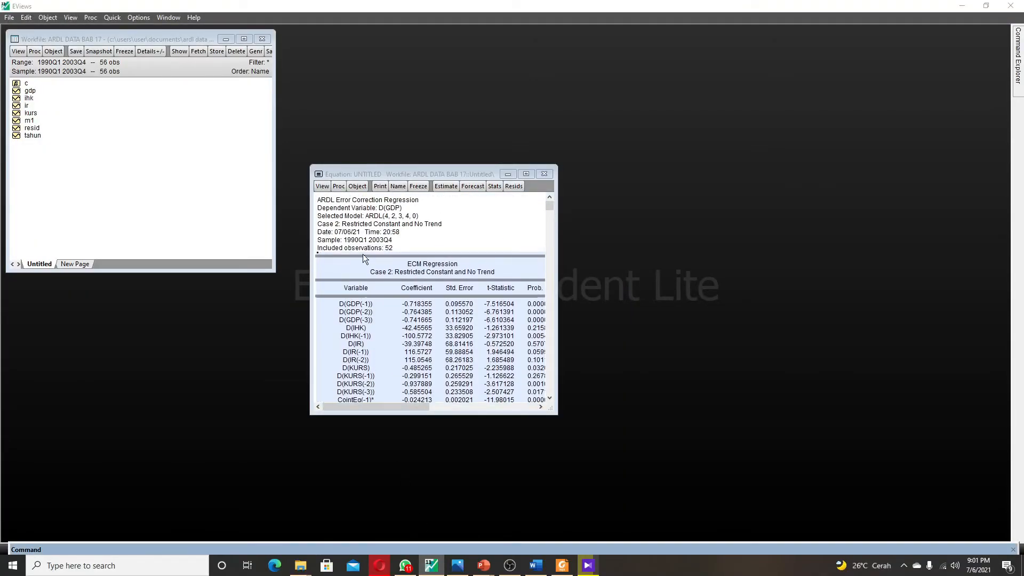
left_click(323, 186)
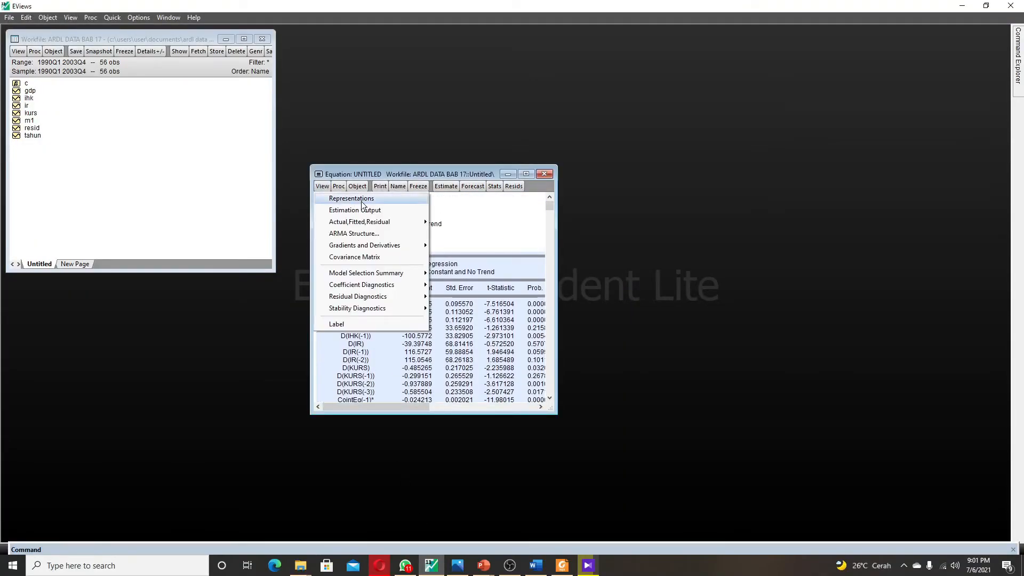
mouse_move(419, 290)
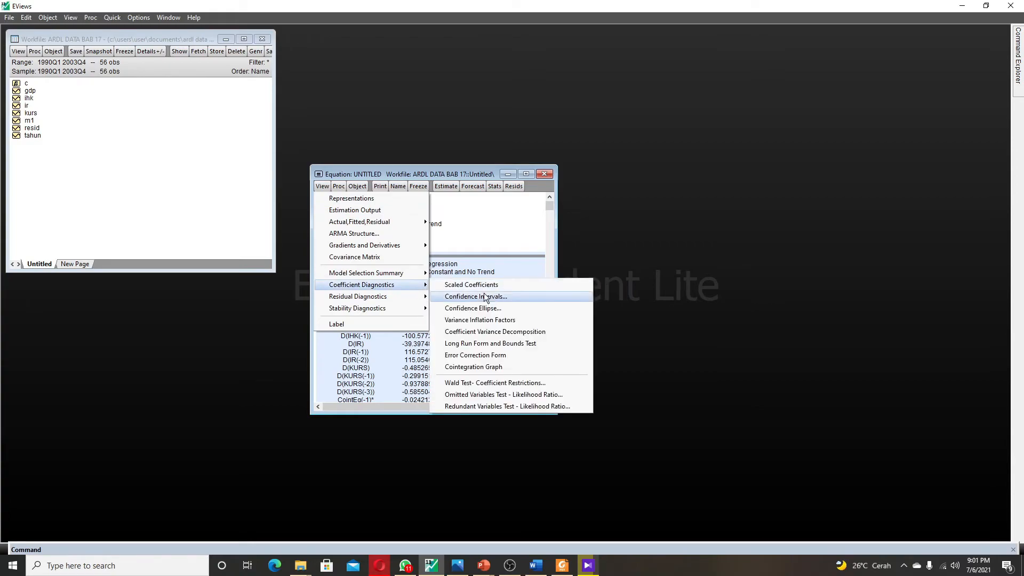
left_click(501, 346)
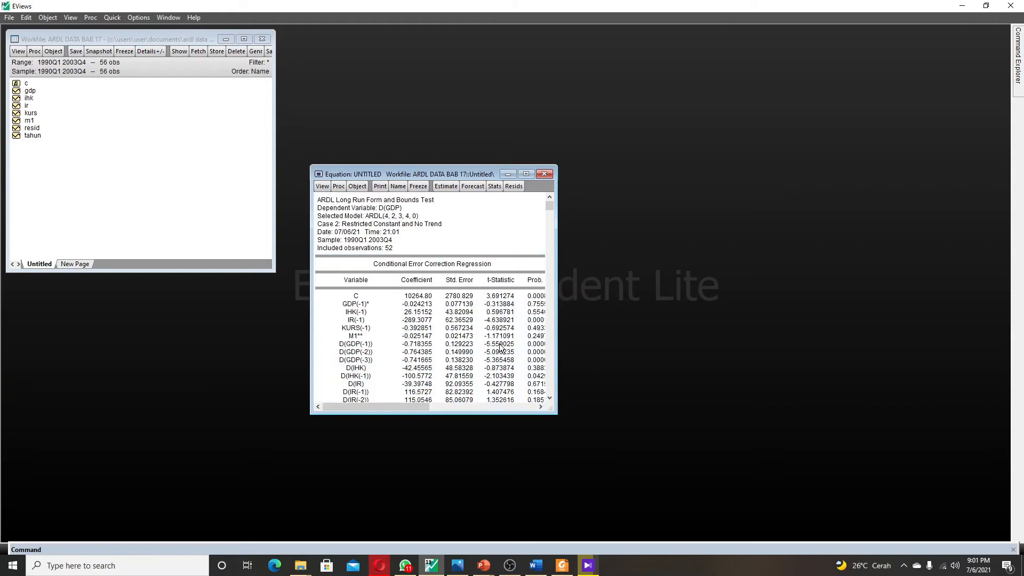
- Copy the Levels Equation table, from its heading through the EC equation, with numbers as displayed
left_click_drag(351, 257, 511, 353)
scroll(476, 324, "down", 1)
scroll(477, 324, "down", 3)
scroll(510, 349, "down", 1)
scroll(512, 353, "down", 5)
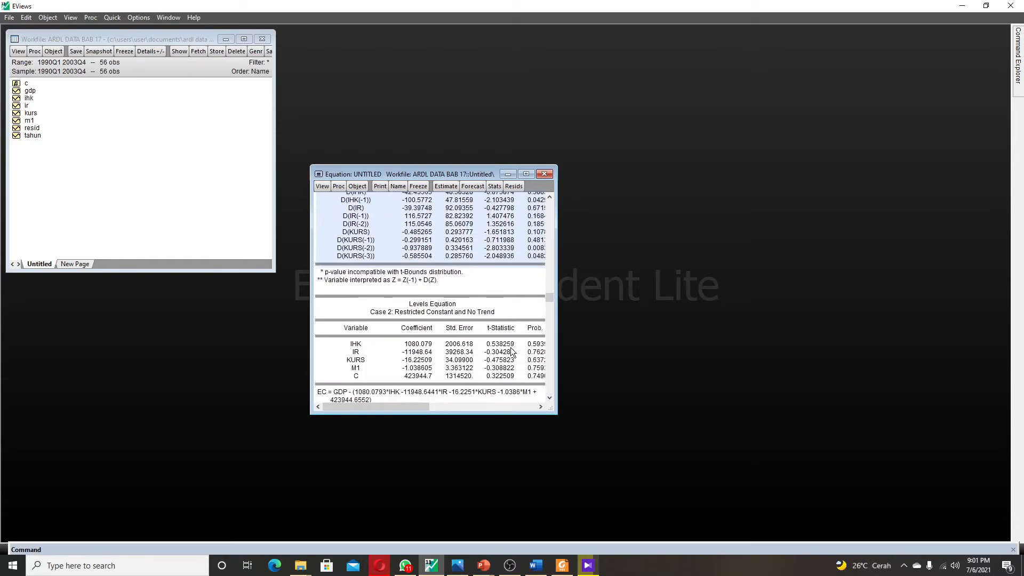
left_click(378, 344)
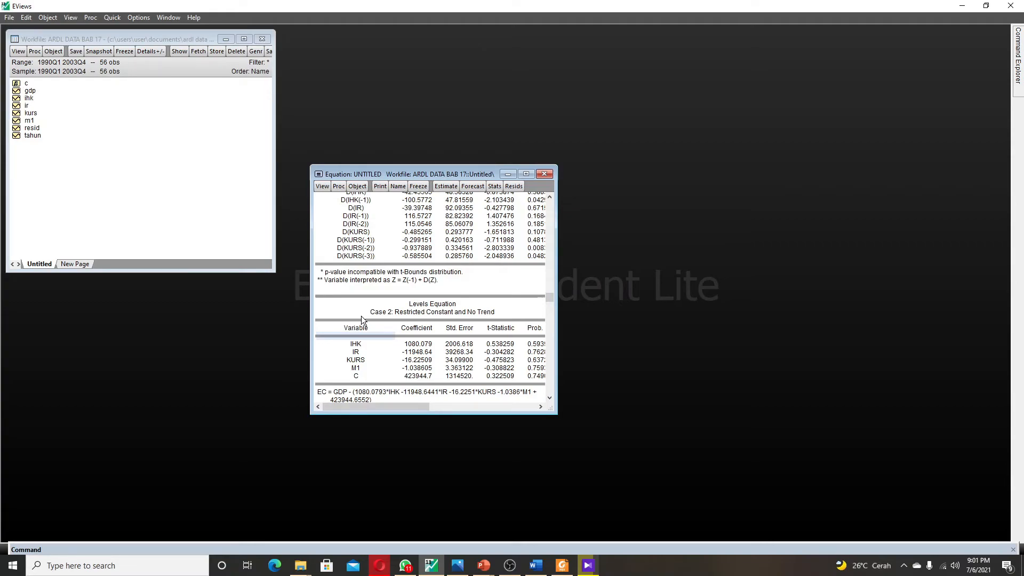
left_click_drag(347, 296, 532, 369)
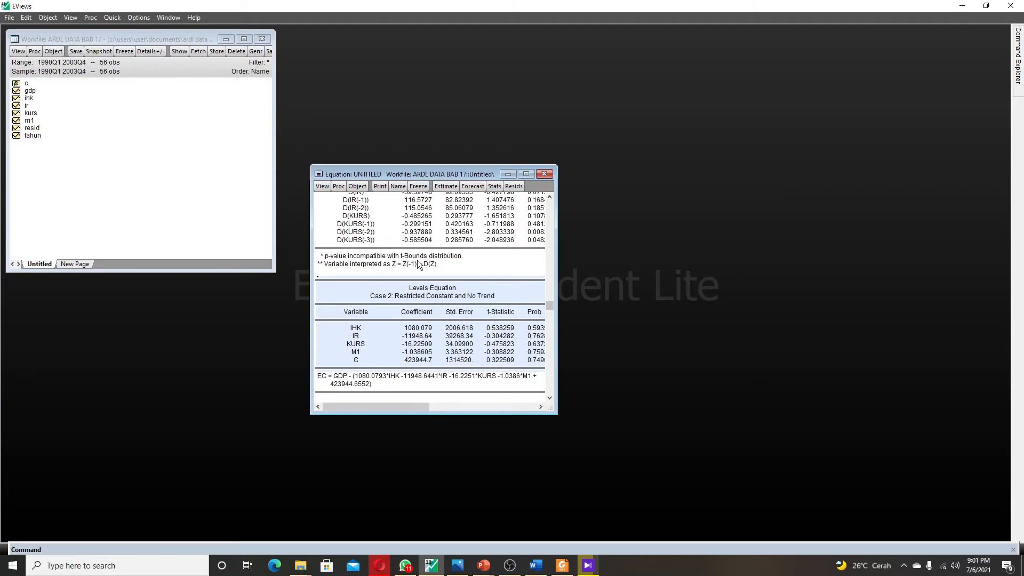
left_click(319, 282)
left_click_drag(342, 292, 527, 395)
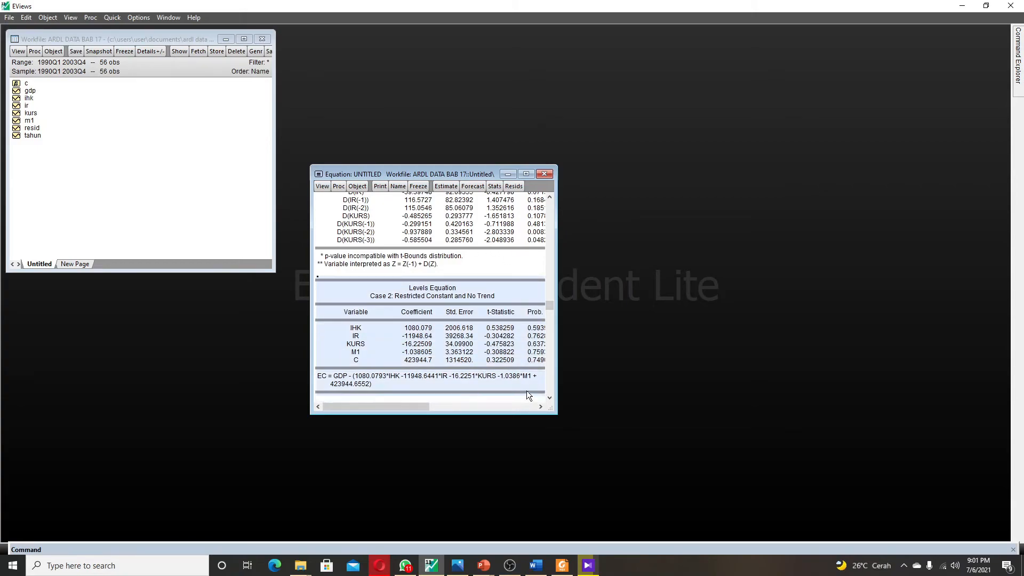
key("ctrl+c")
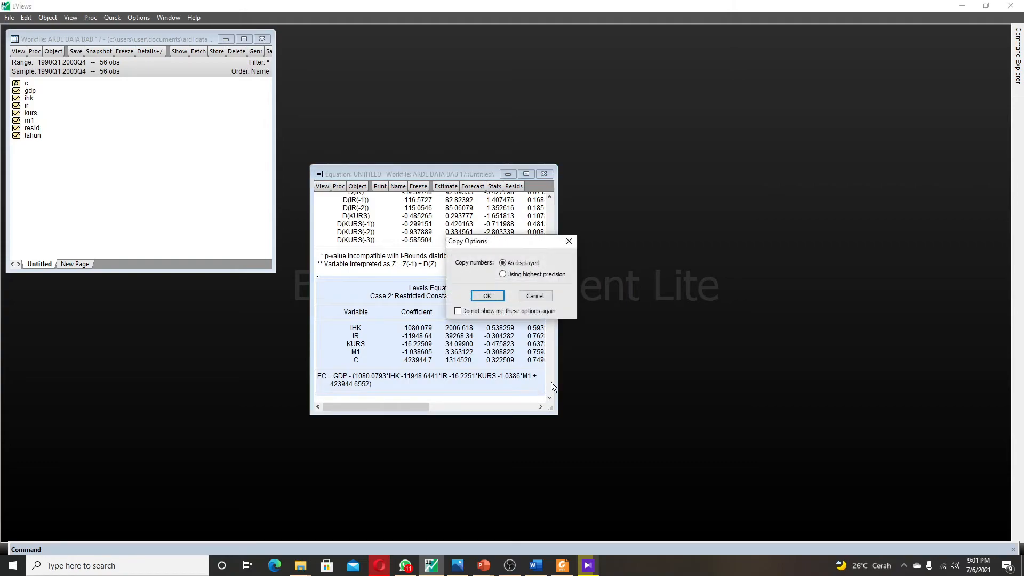
left_click(504, 296)
- Switch to Word and add the heading "Jangka panjang" below the ECM Regression table, followed by a new line
left_click(536, 565)
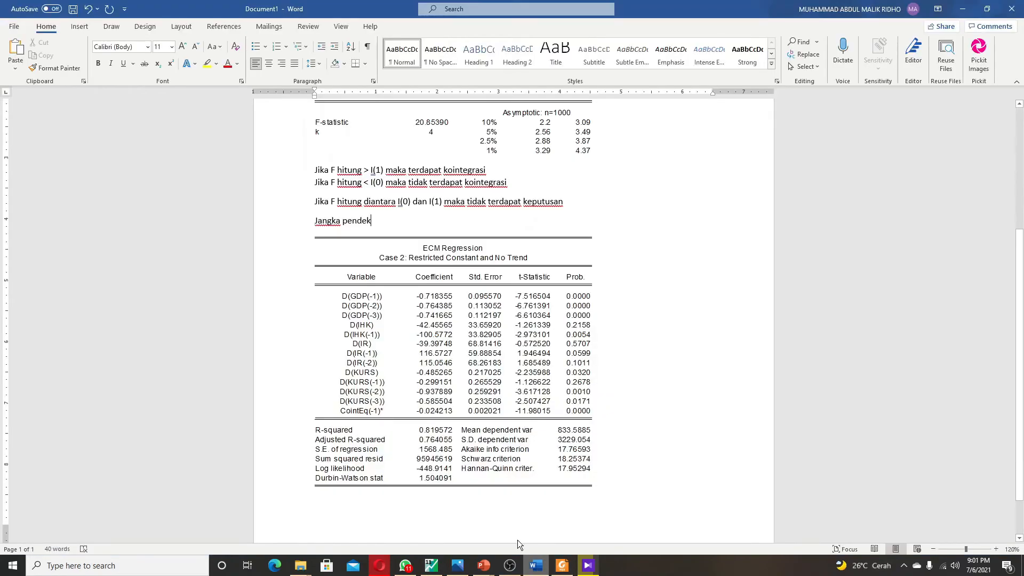
left_click(320, 519)
key("Return")
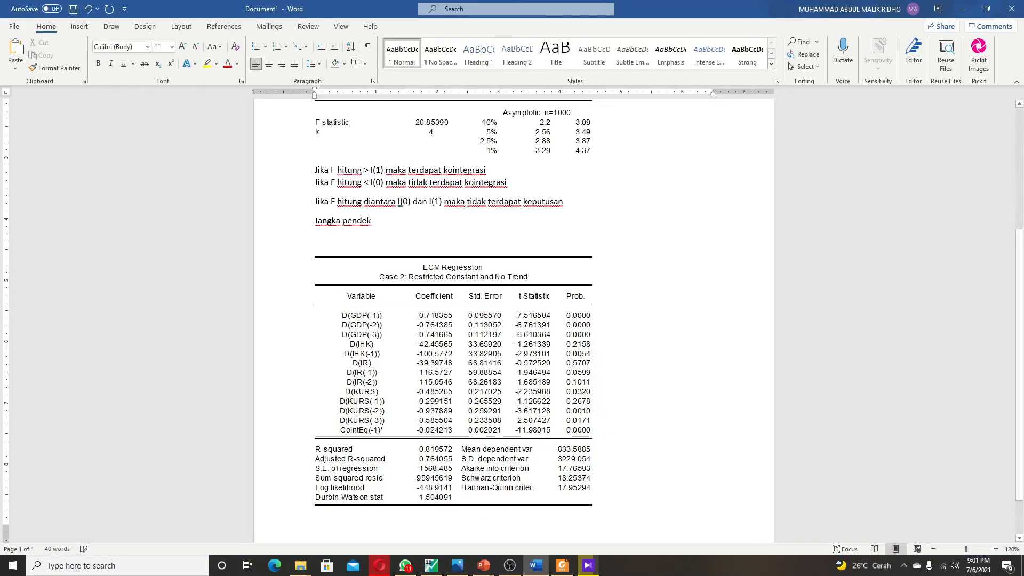
key("ctrl+z")
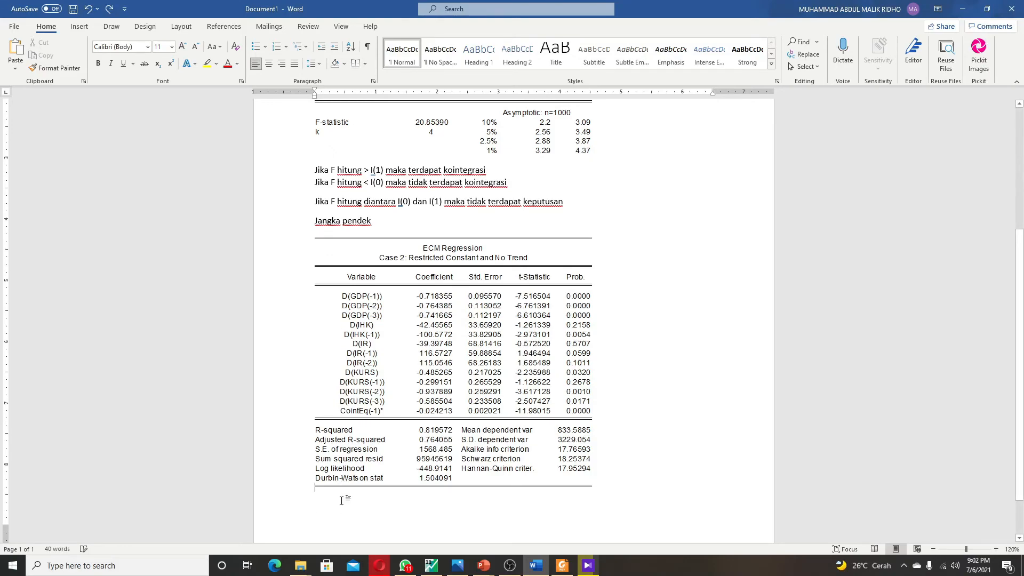
key("Return")
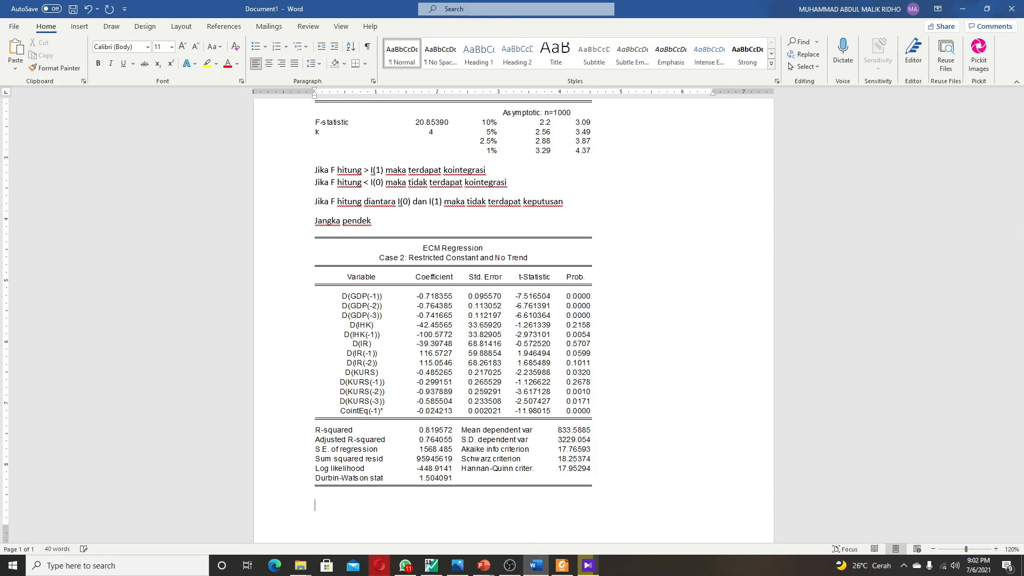
type("Jangka panjang")
key("Return")
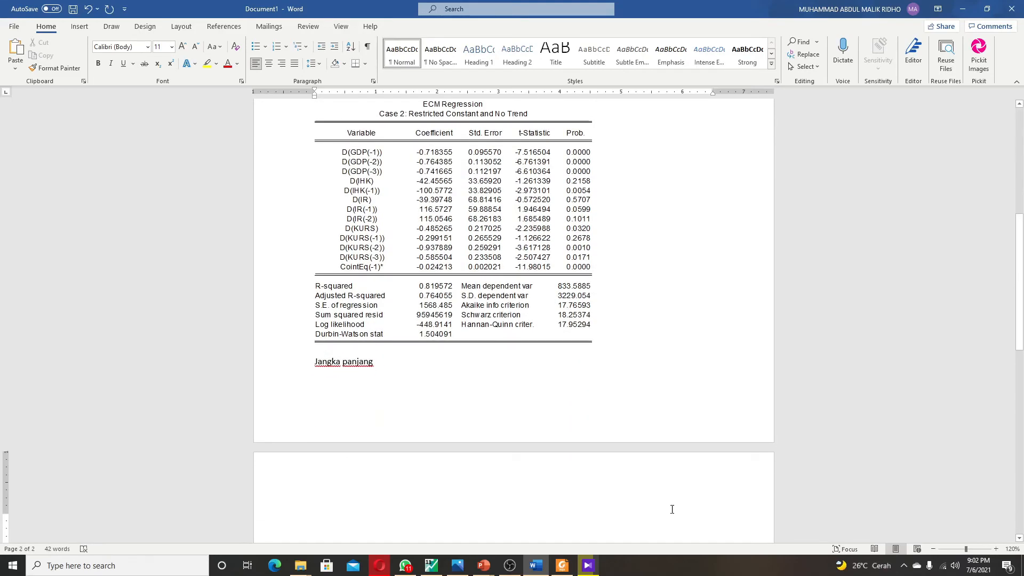
- Move the "Jangka panjang" heading to a new page and paste the Levels Equation table beneath it
key("Up")
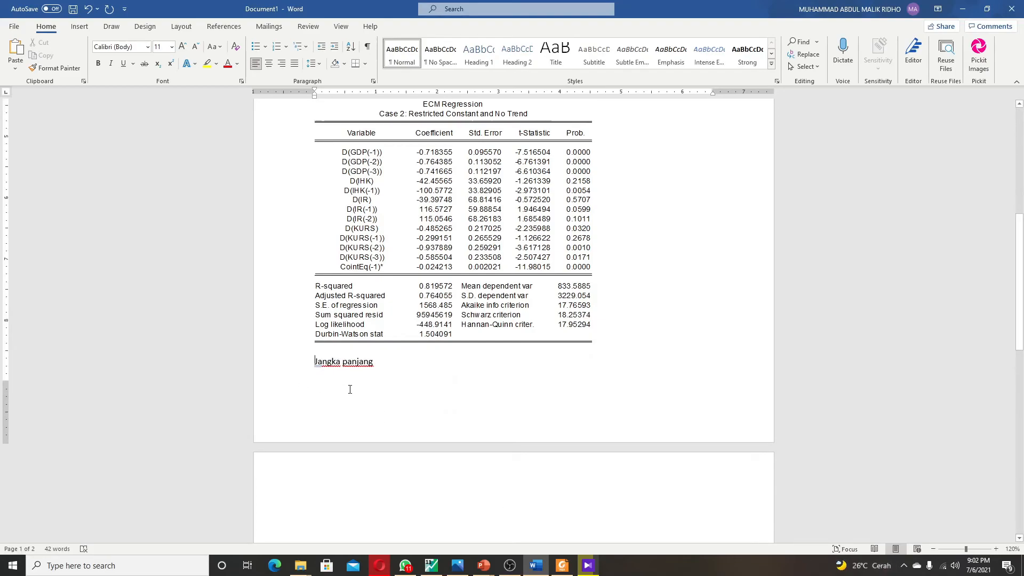
key("ctrl+Return")
scroll(347, 389, "down", 4)
left_click(368, 419)
key("ctrl+v")
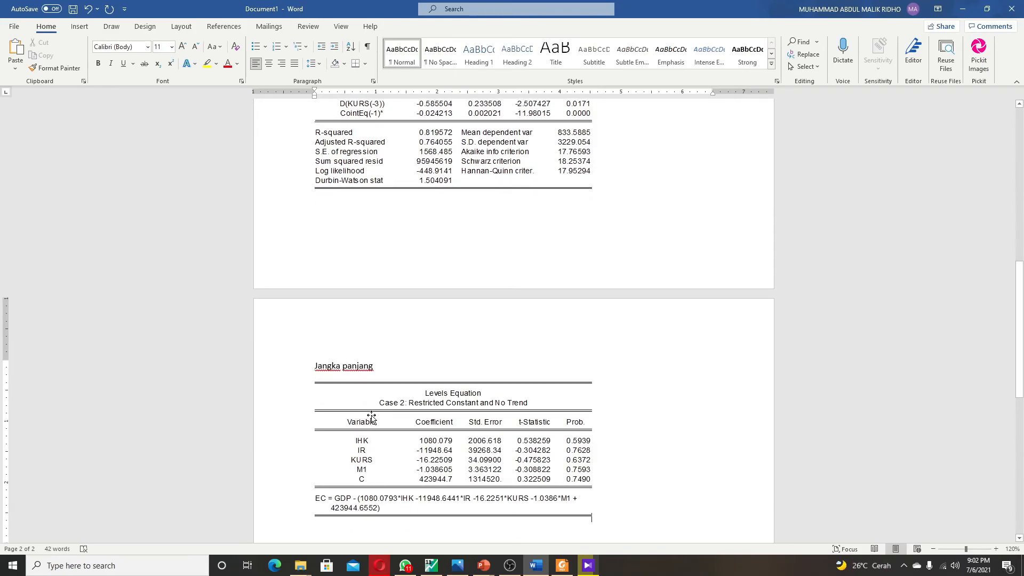
- Compare the coefficients and probabilities in the short-run ECM Regression table with those in the long-run Levels Equation table
scroll(423, 393, "down", 2)
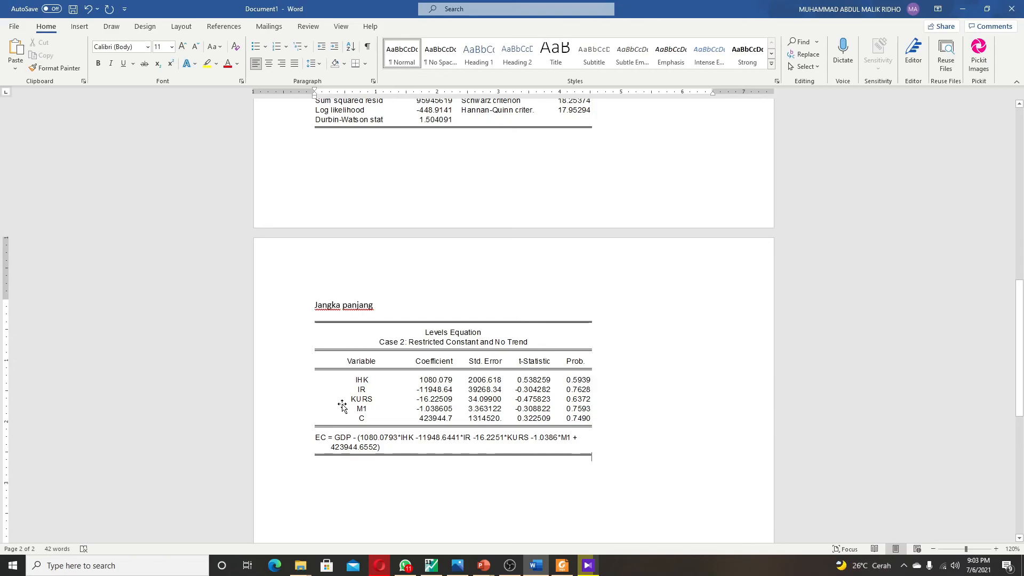
scroll(342, 405, "up", 3)
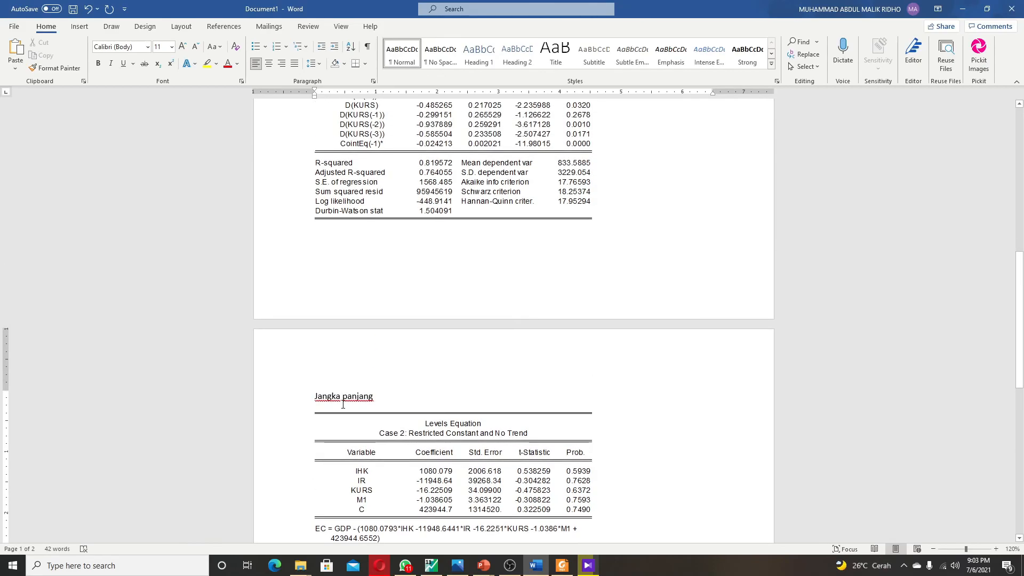
scroll(343, 404, "up", 6)
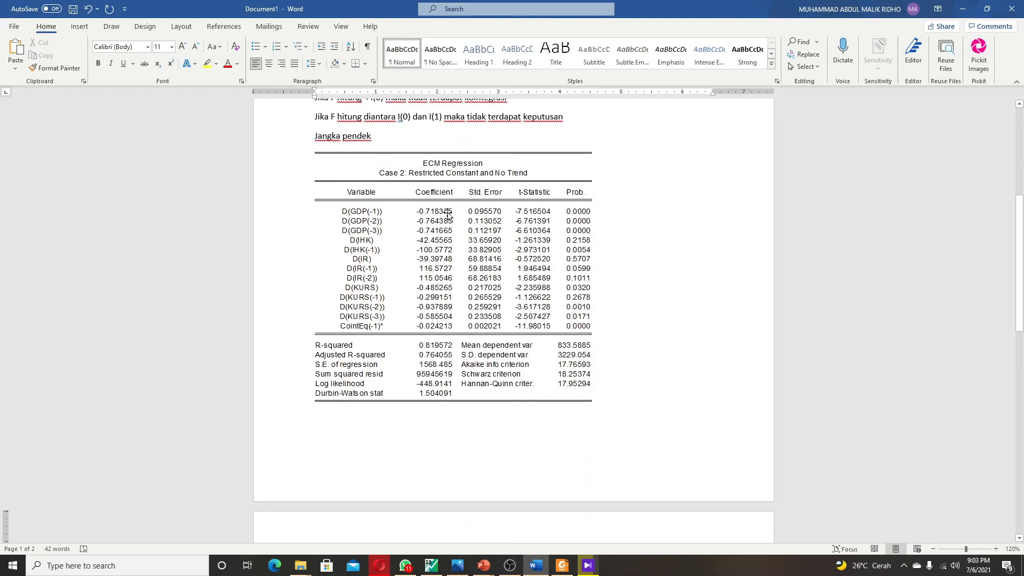
scroll(445, 313, "up", 1)
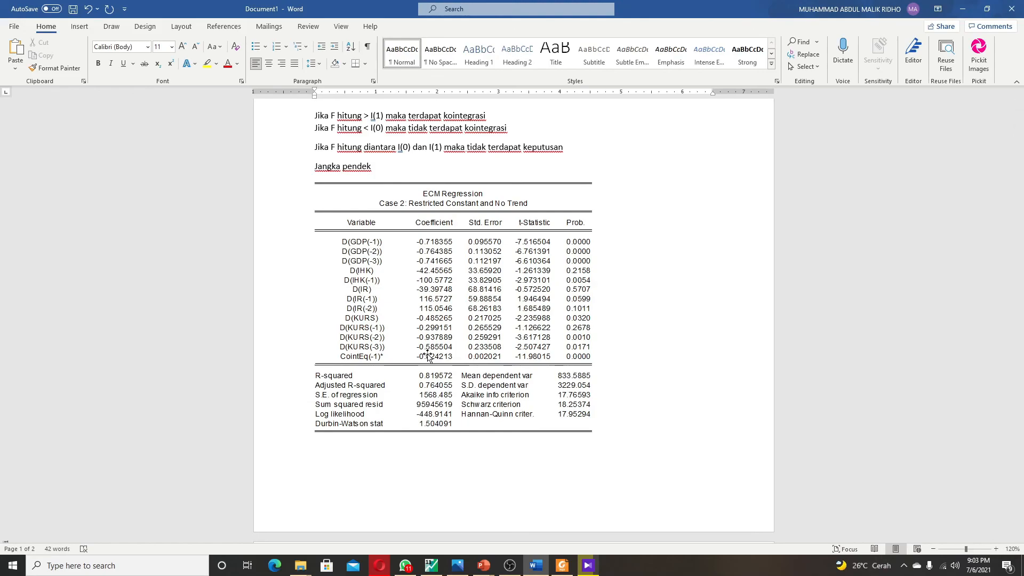
scroll(428, 356, "down", 10)
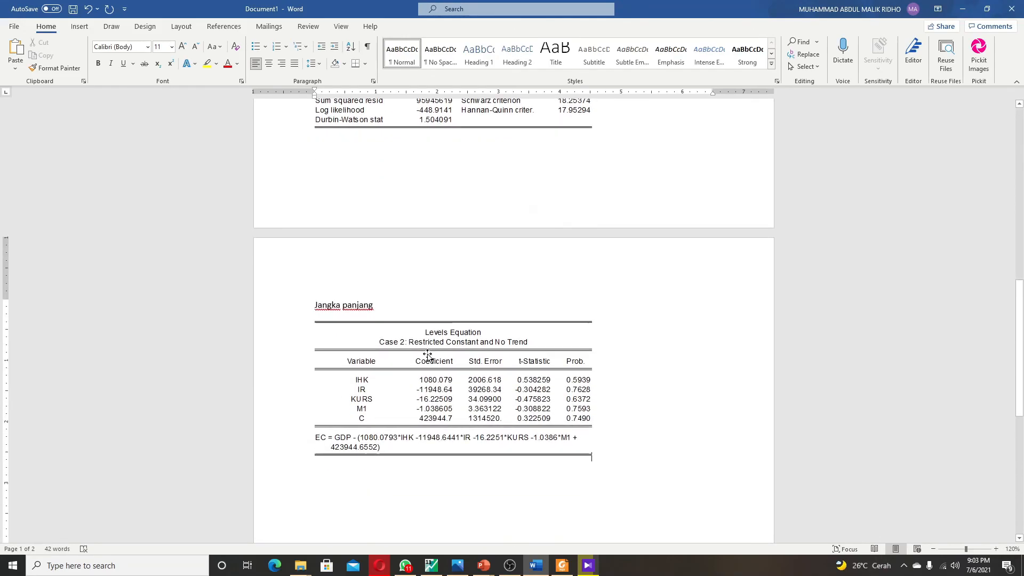